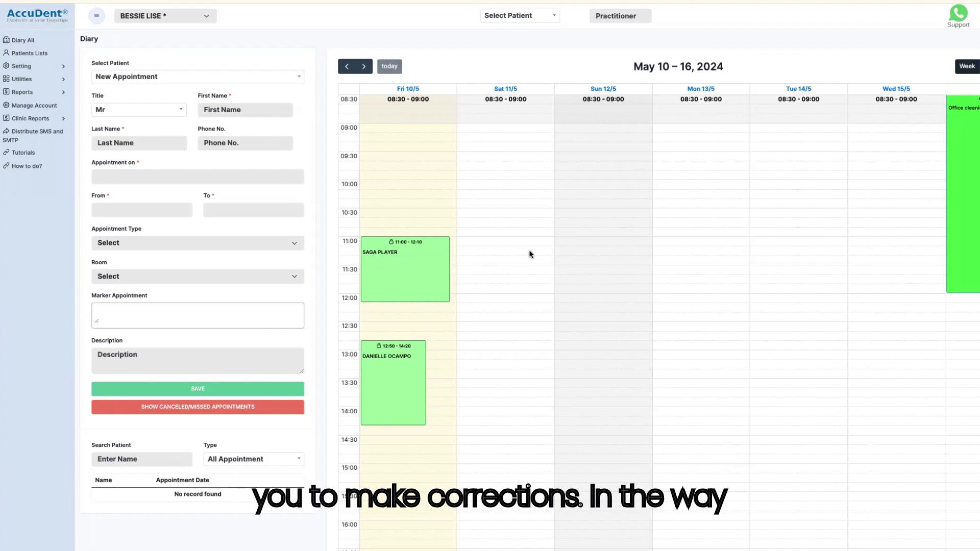
Open the Practitioners list under Settings to see licence expiry dates and the default practitioner.
left_click(29, 70)
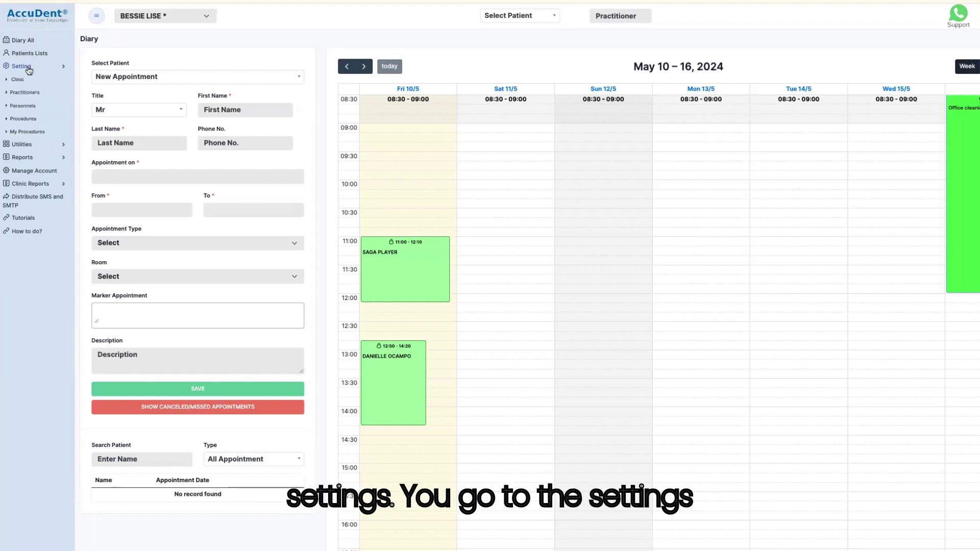
left_click(26, 92)
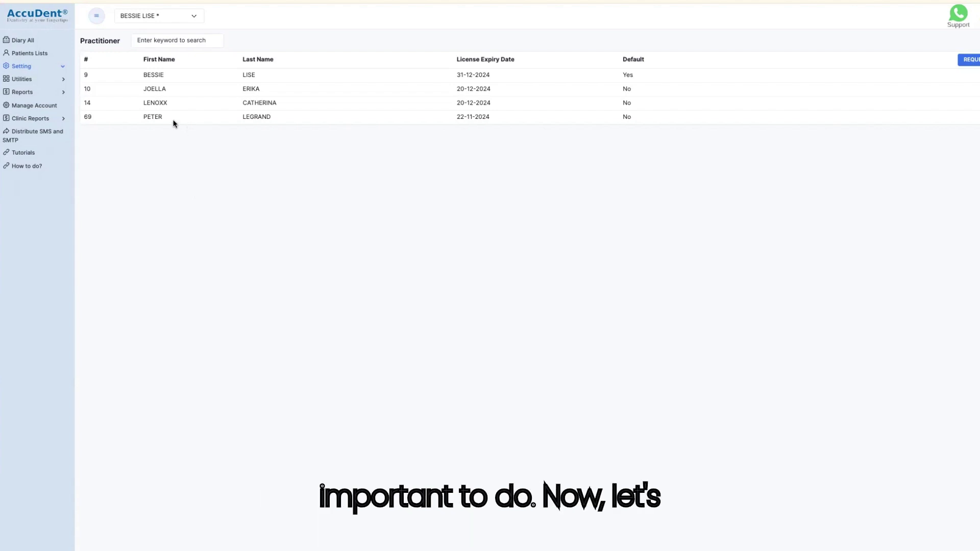
Back in the Diary, open the 12:50 Friday 10/5 patient's record and mark her arrived.
left_click(47, 14)
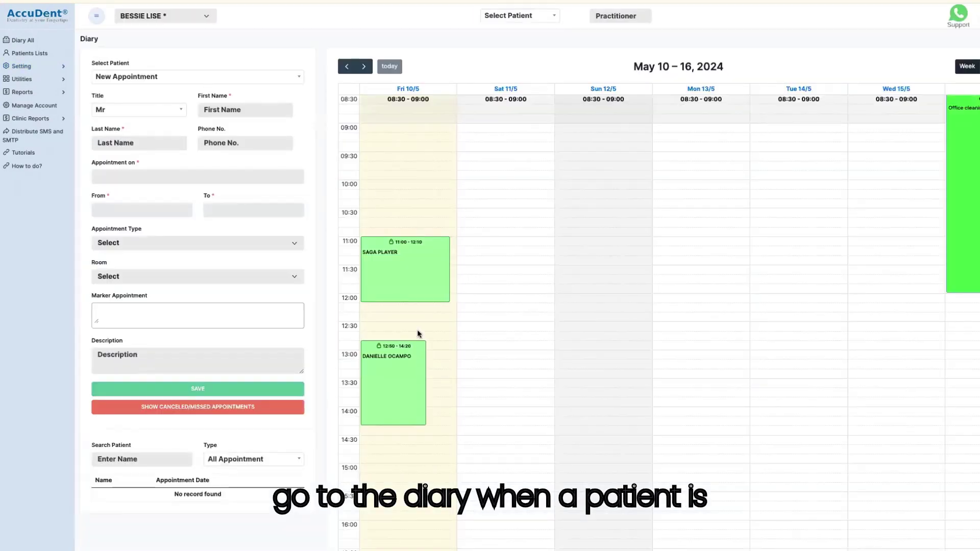
left_click(391, 367)
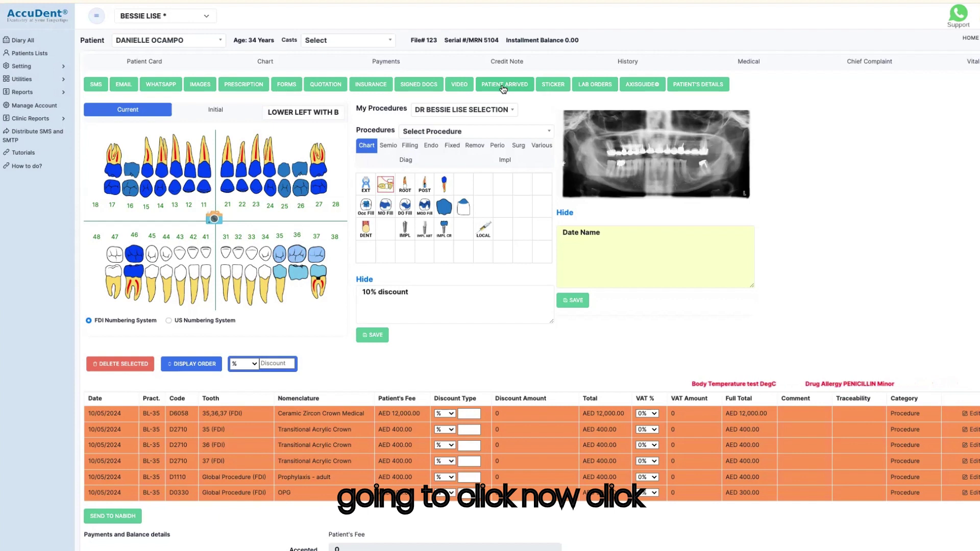
left_click(503, 85)
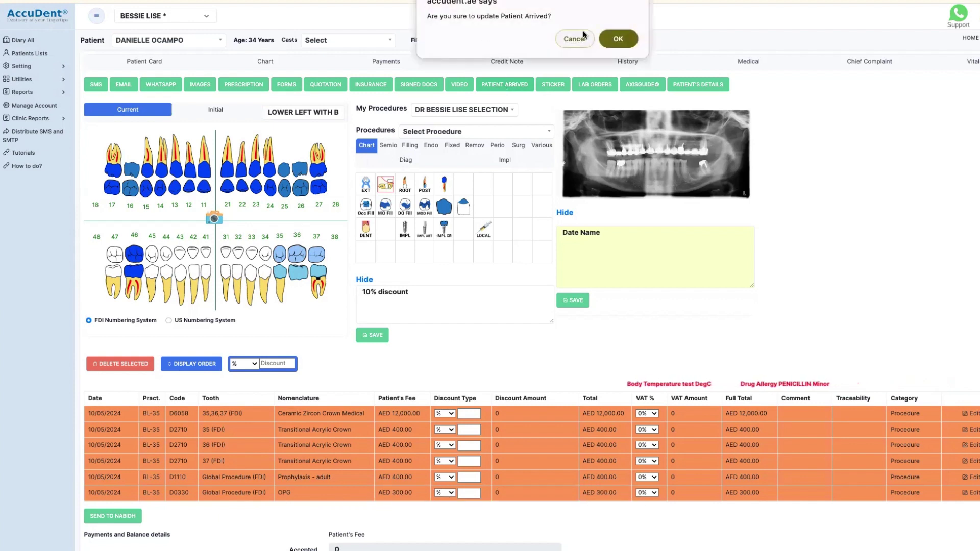
Confirm the patient-arrived prompt with OK.
left_click(613, 39)
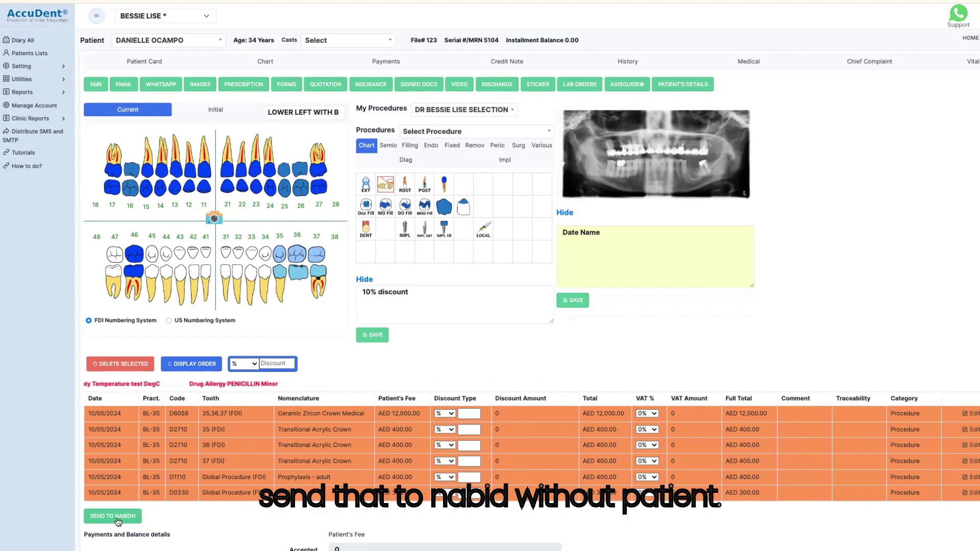
left_click(150, 65)
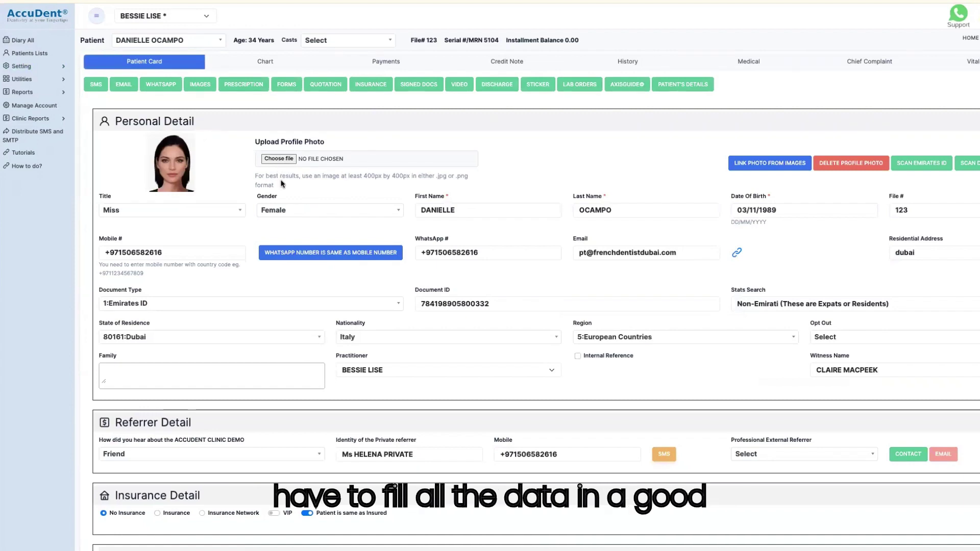
scroll(281, 184, "down", 1)
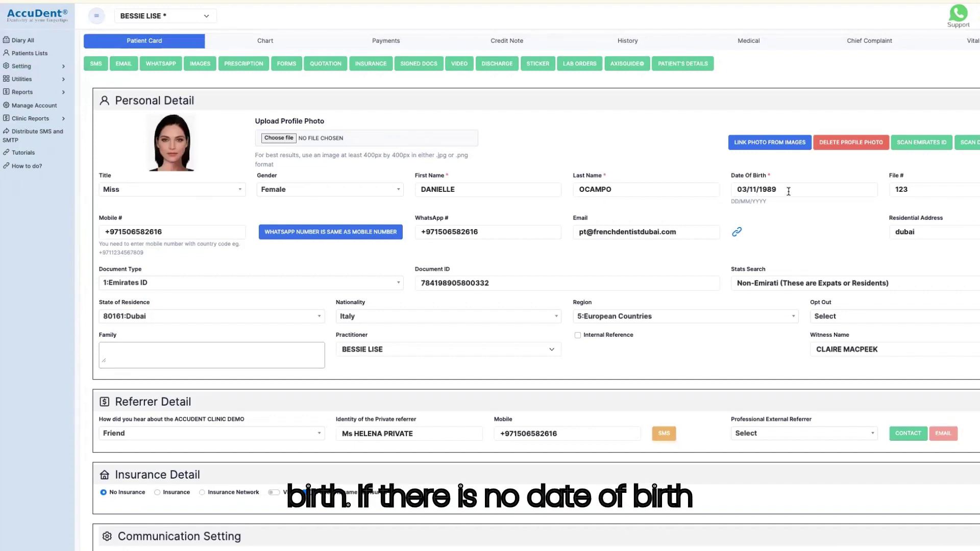
left_click_drag(788, 192, 714, 190)
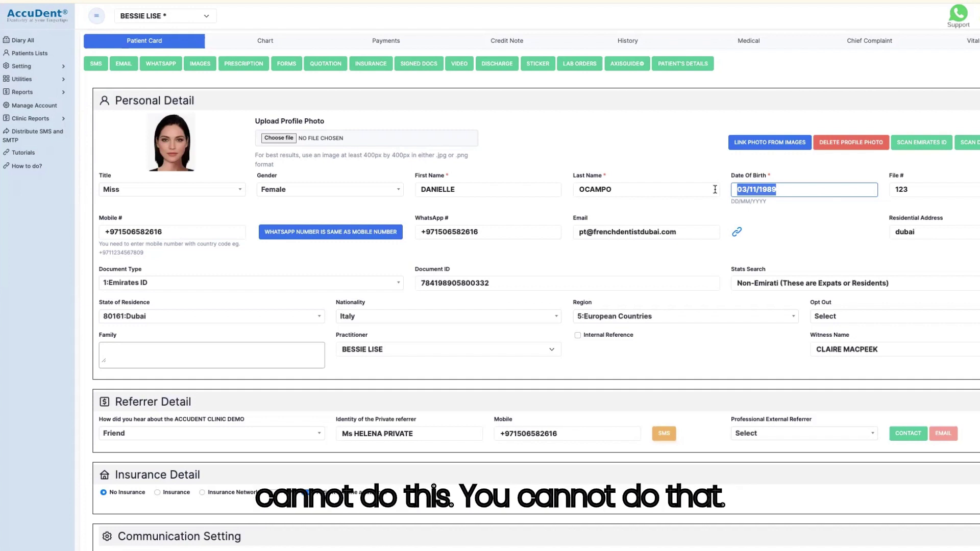
left_click_drag(185, 231, 81, 229)
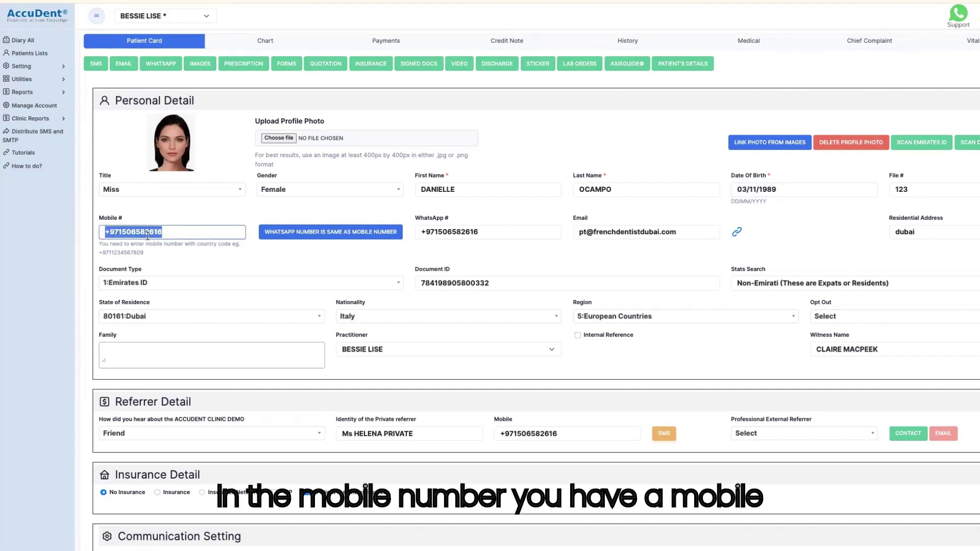
left_click(172, 233)
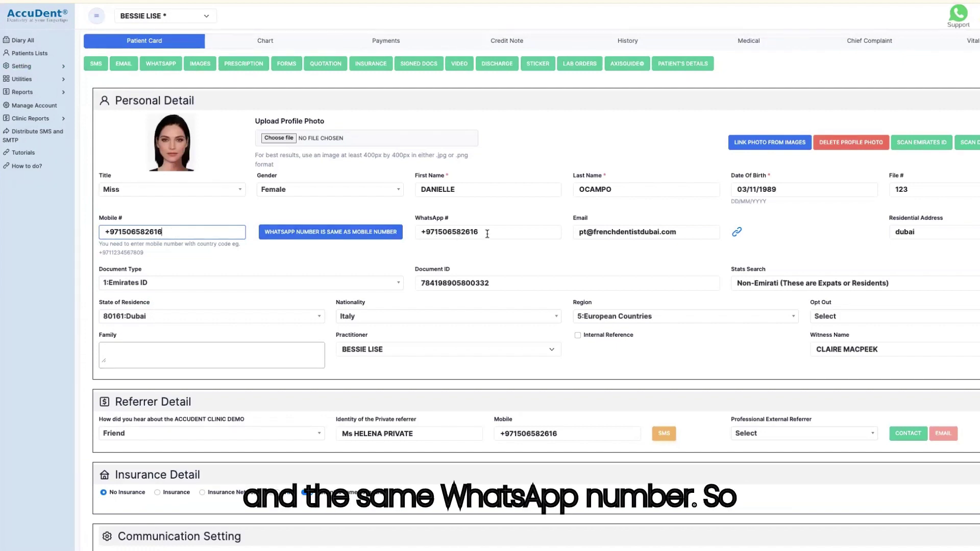
left_click_drag(485, 233, 414, 234)
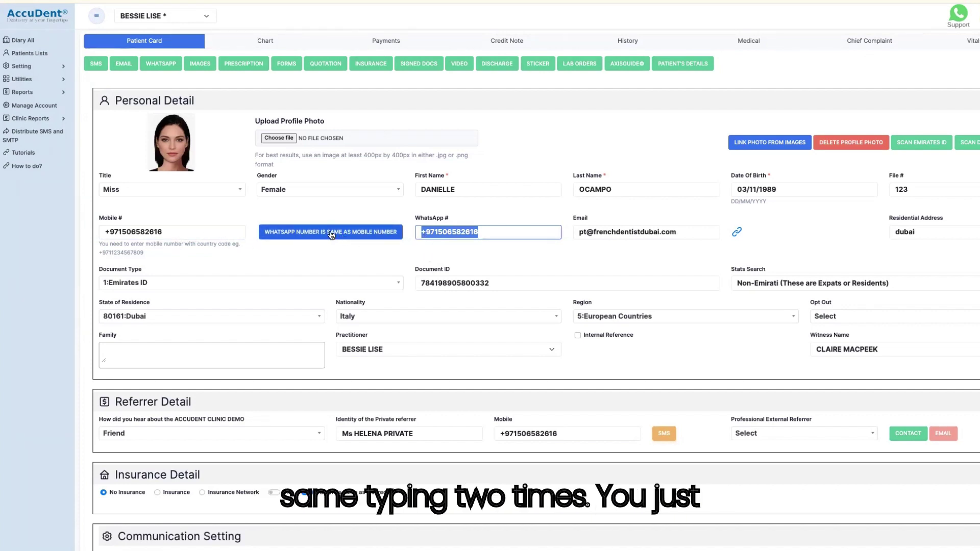
left_click(182, 236)
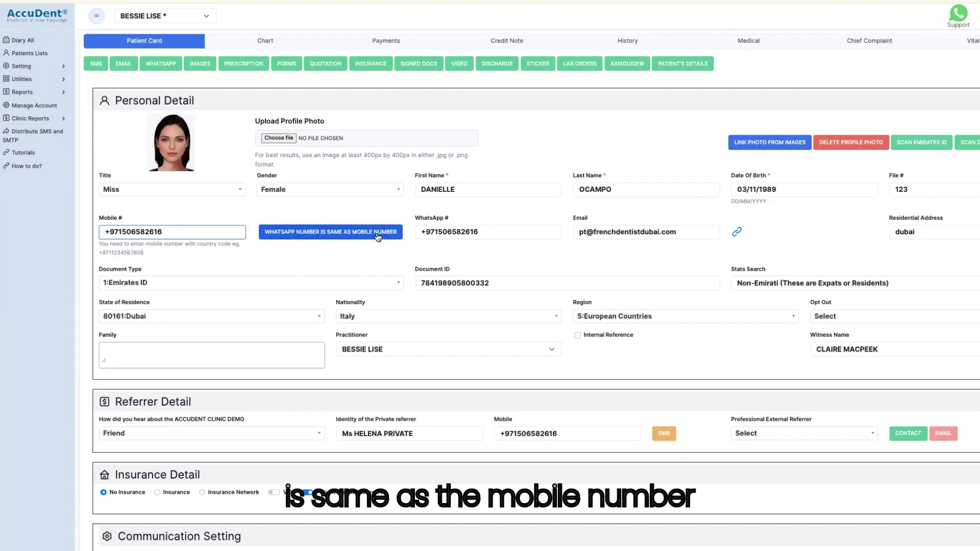
left_click(507, 232)
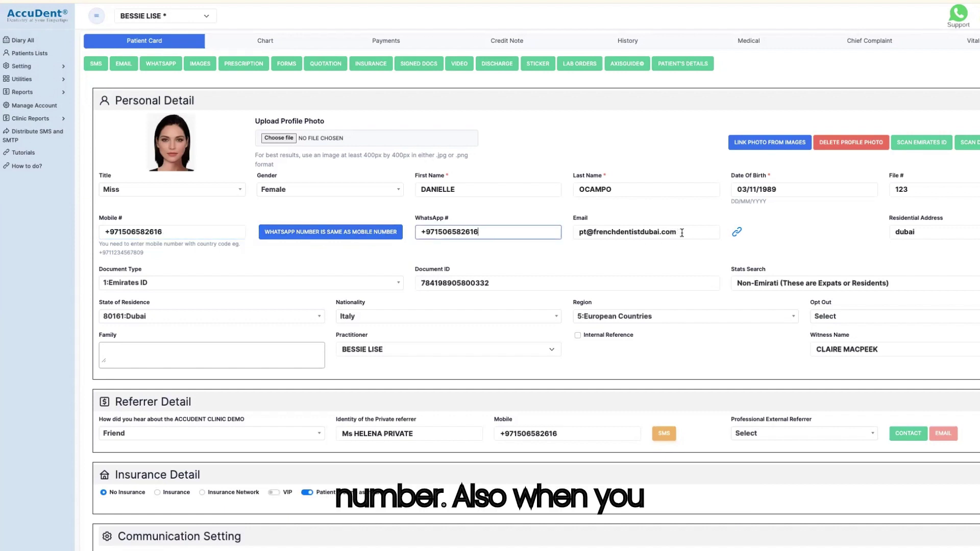
left_click_drag(680, 232, 564, 237)
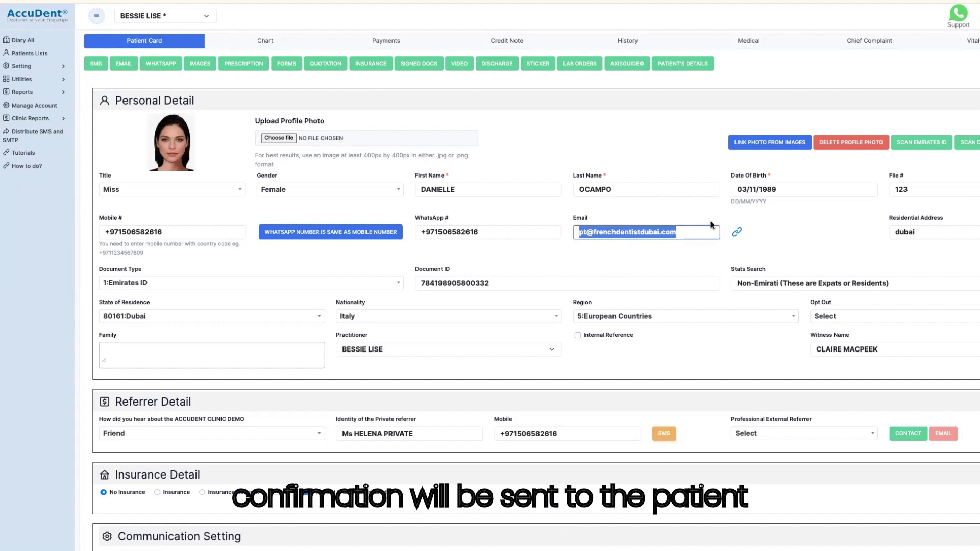
left_click(643, 261)
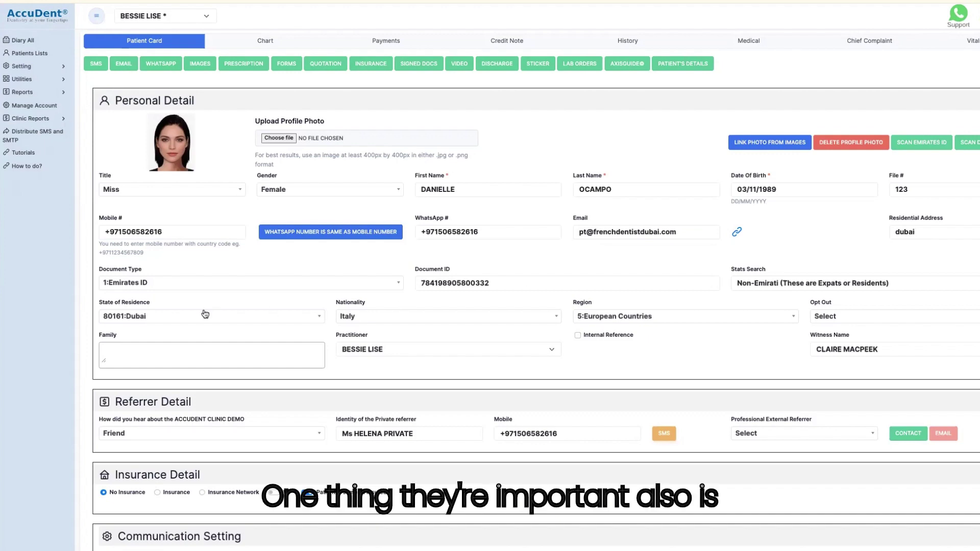
scroll(205, 314, "down", 3)
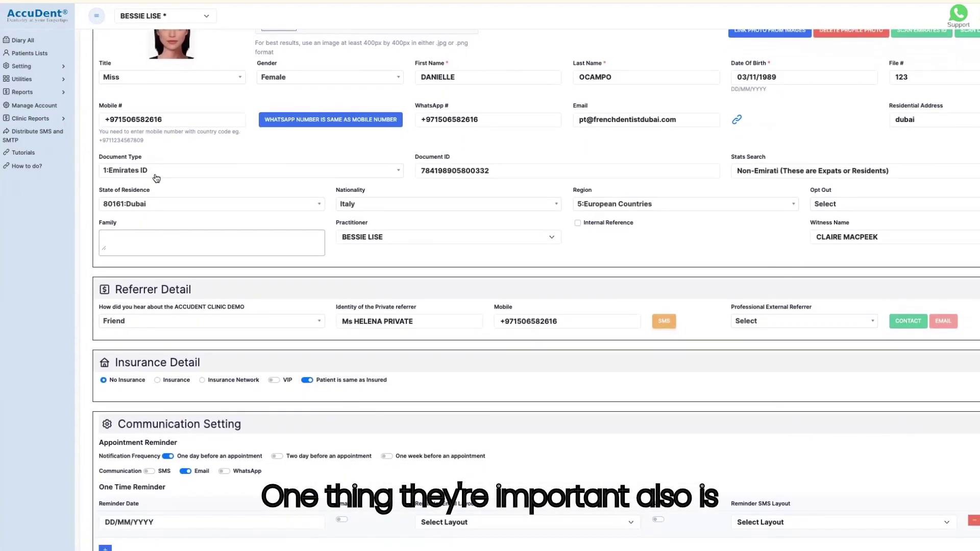
left_click(155, 173)
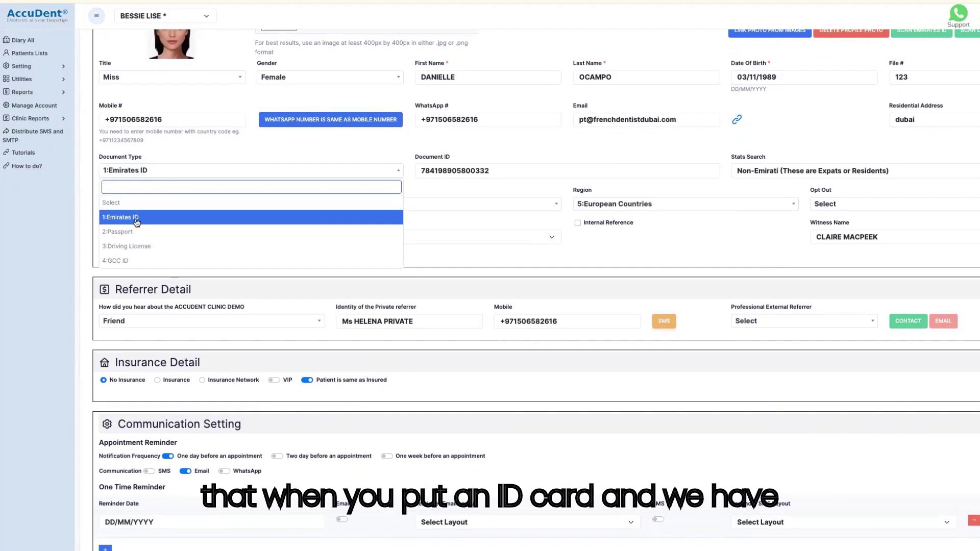
left_click(171, 172)
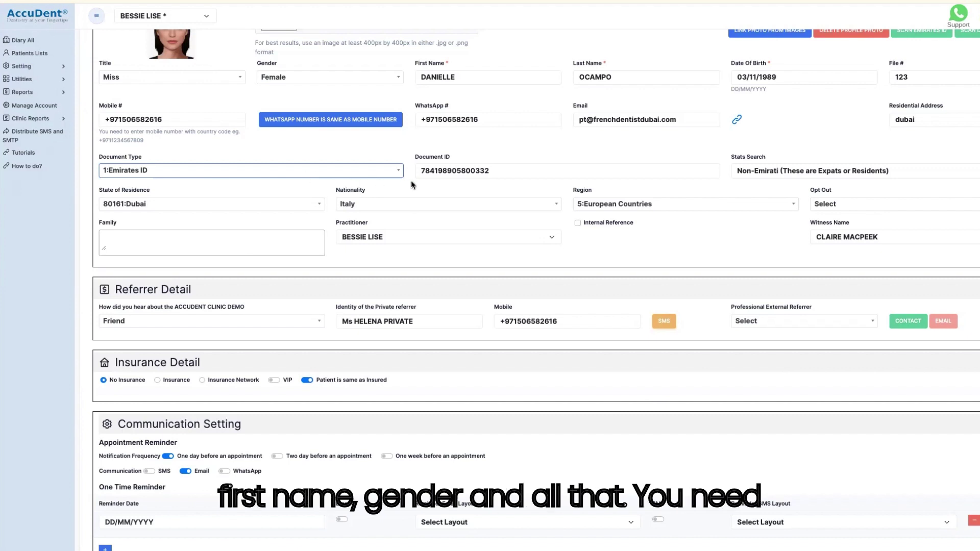
left_click_drag(523, 175, 403, 171)
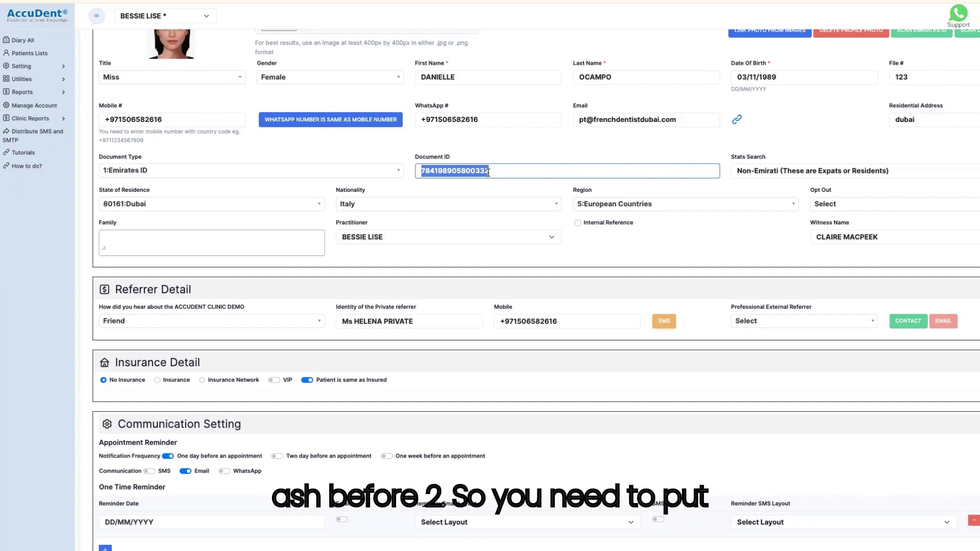
left_click(508, 174)
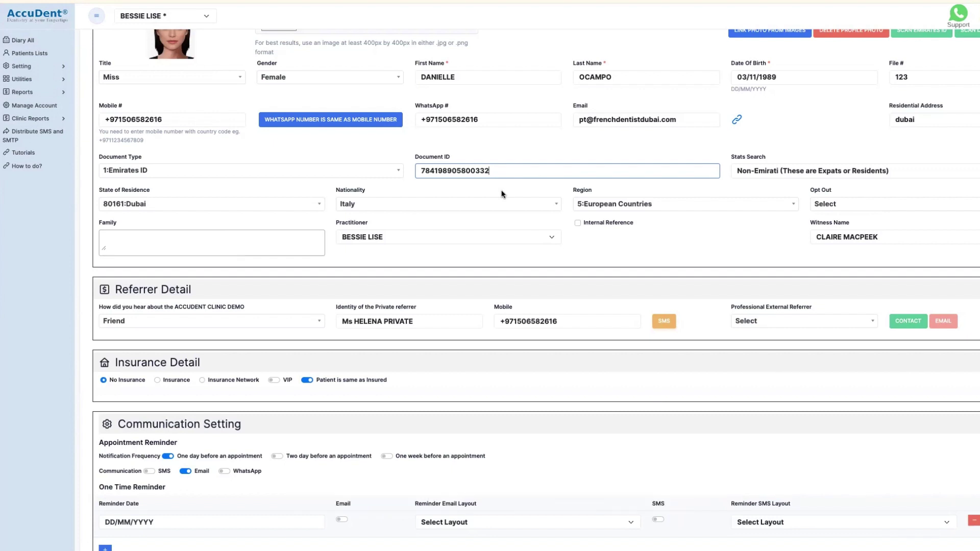
scroll(503, 193, "down", 1)
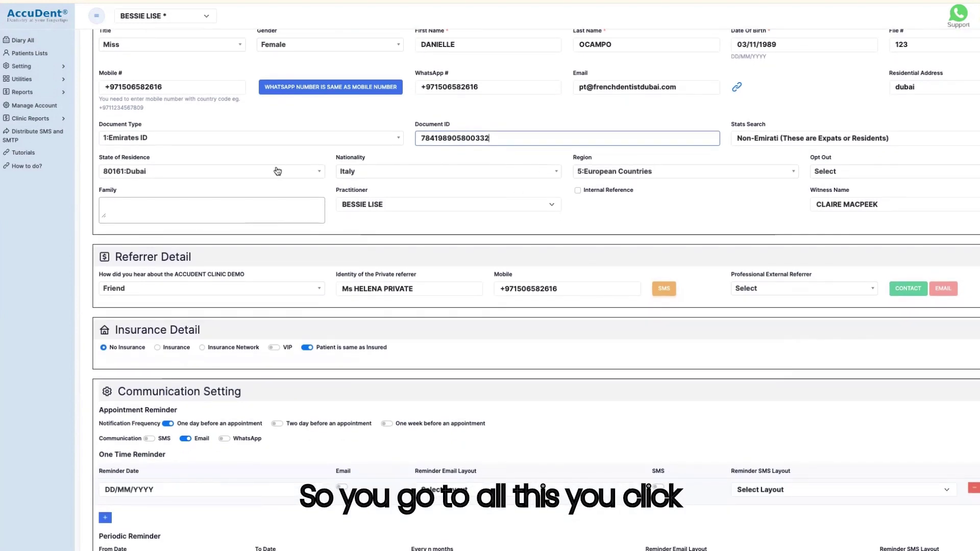
left_click(150, 173)
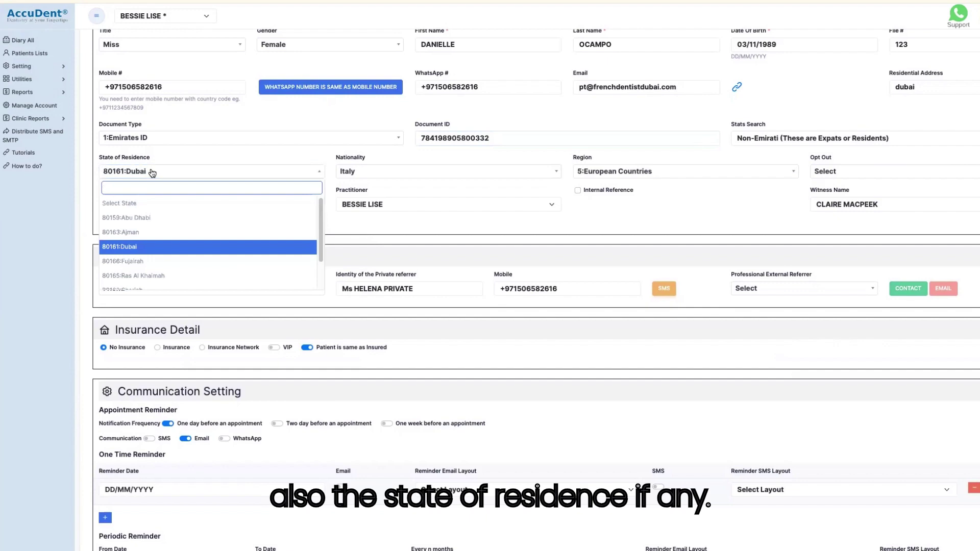
left_click(152, 173)
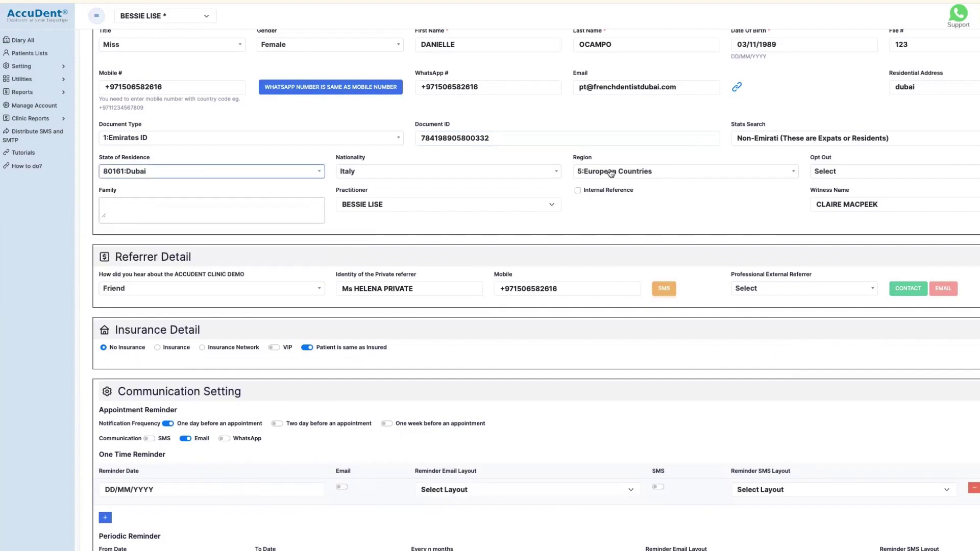
scroll(669, 187, "down", 2)
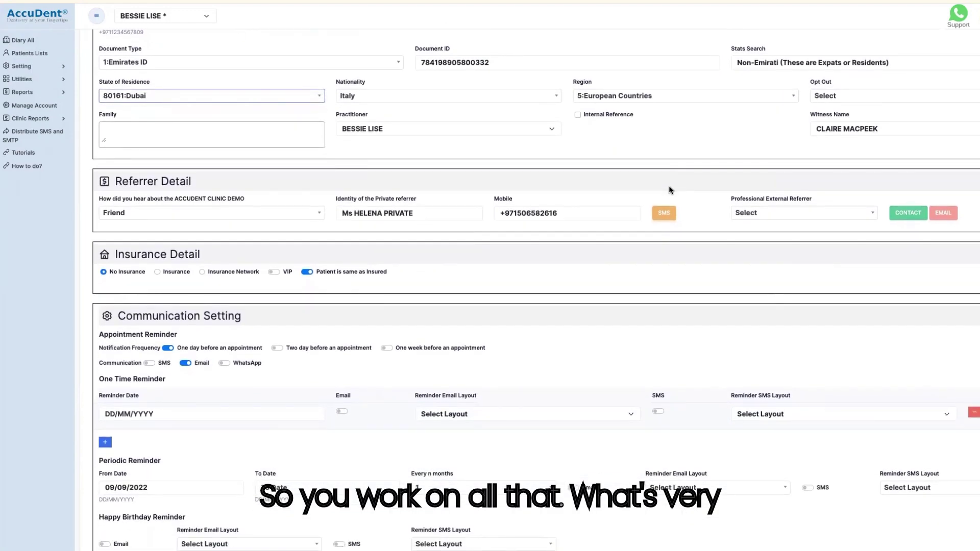
scroll(670, 188, "down", 1)
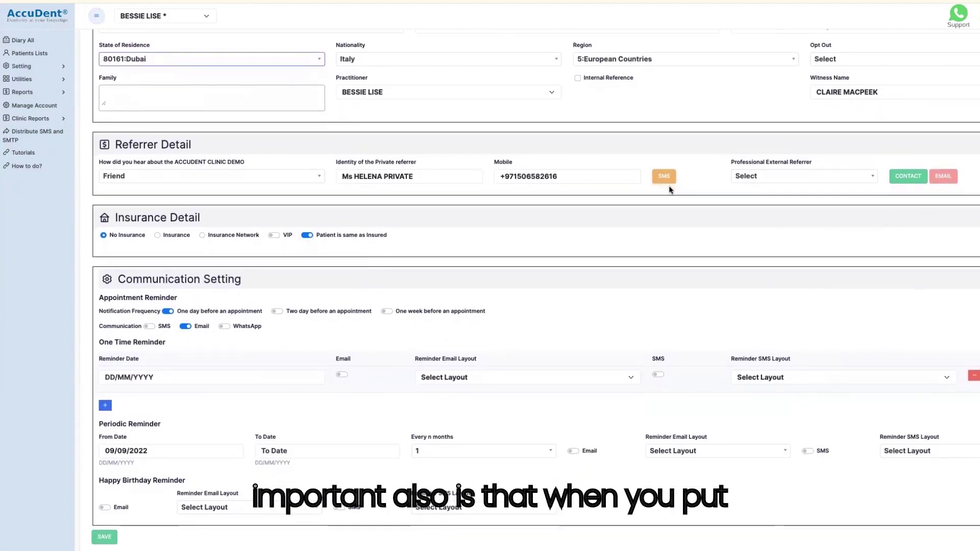
scroll(668, 186, "up", 1)
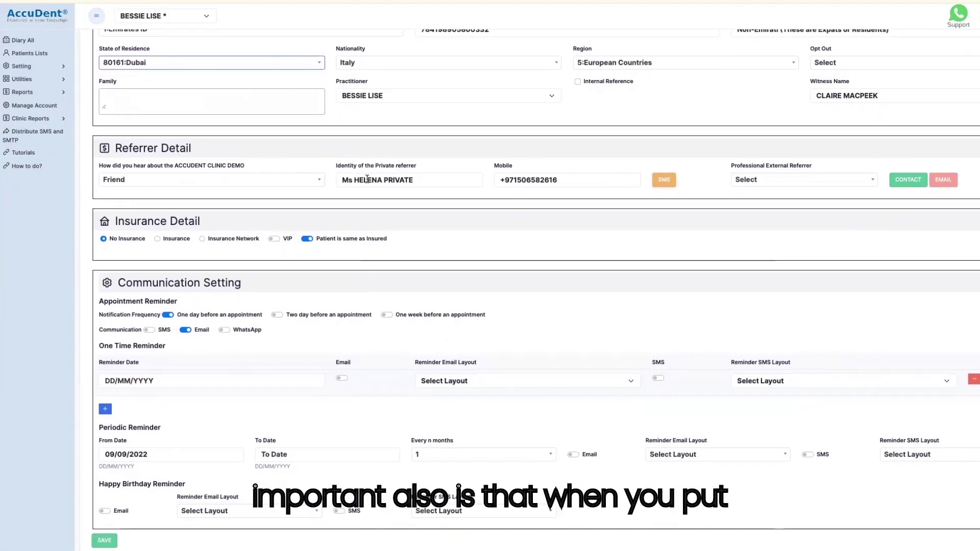
Mark the patient as insured with ADNIC, expiry 09/05/2025, and enter the insurance number.
left_click(157, 239)
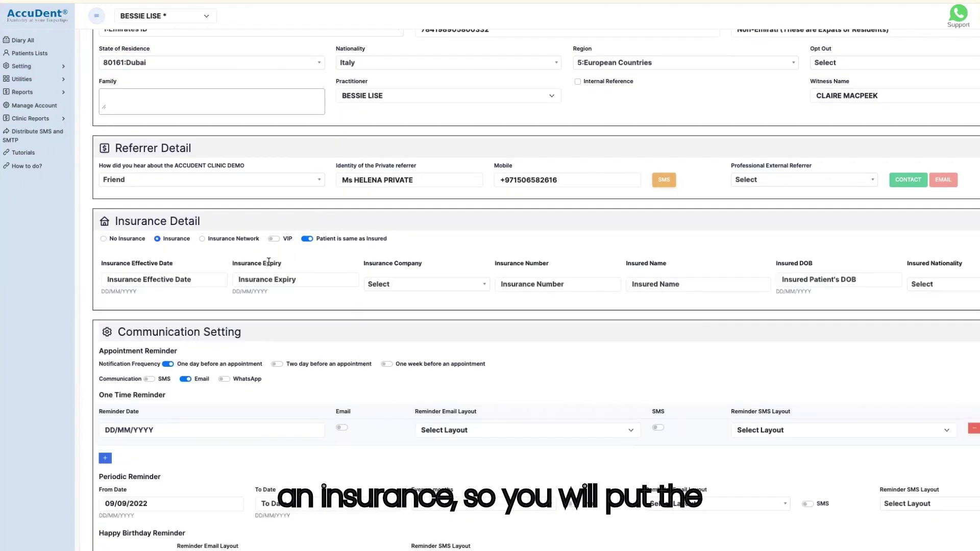
left_click(261, 284)
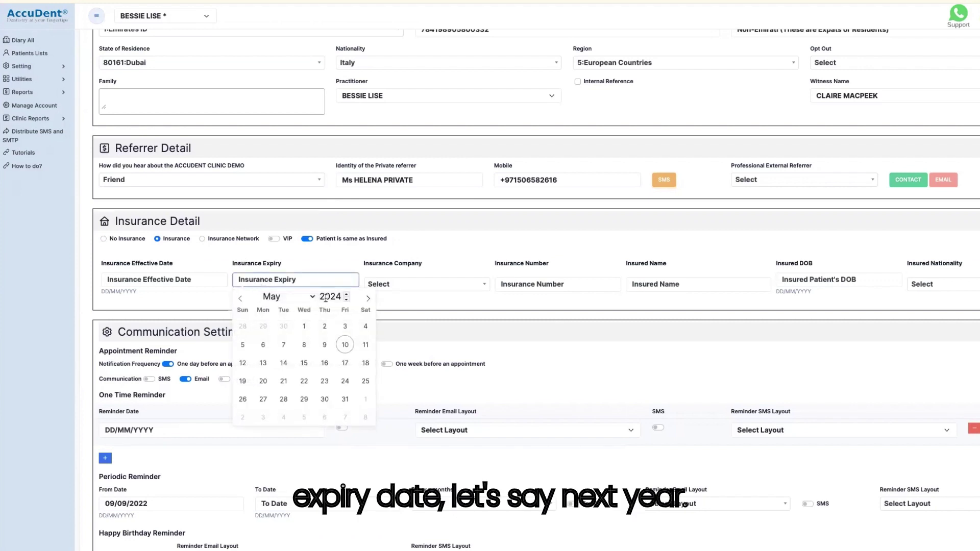
left_click(344, 293)
left_click(344, 345)
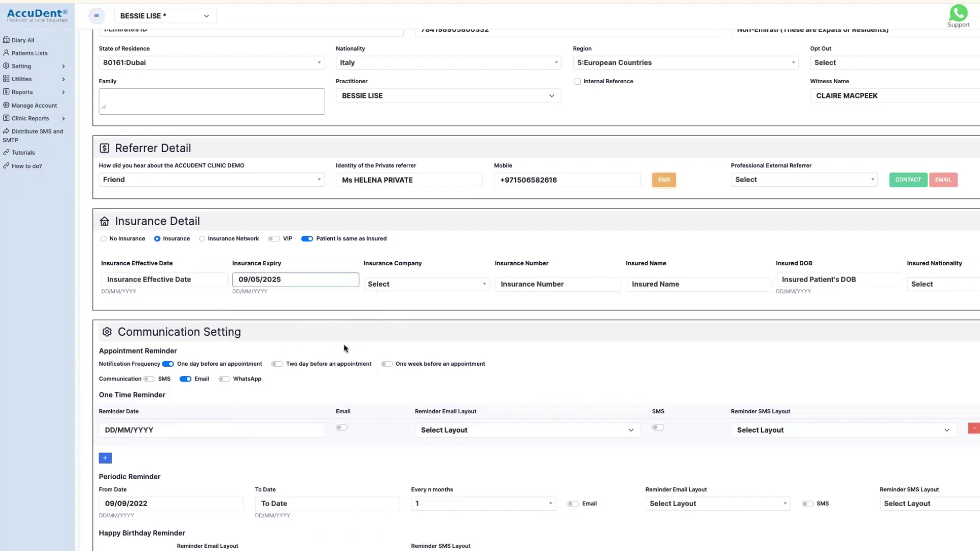
left_click(411, 288)
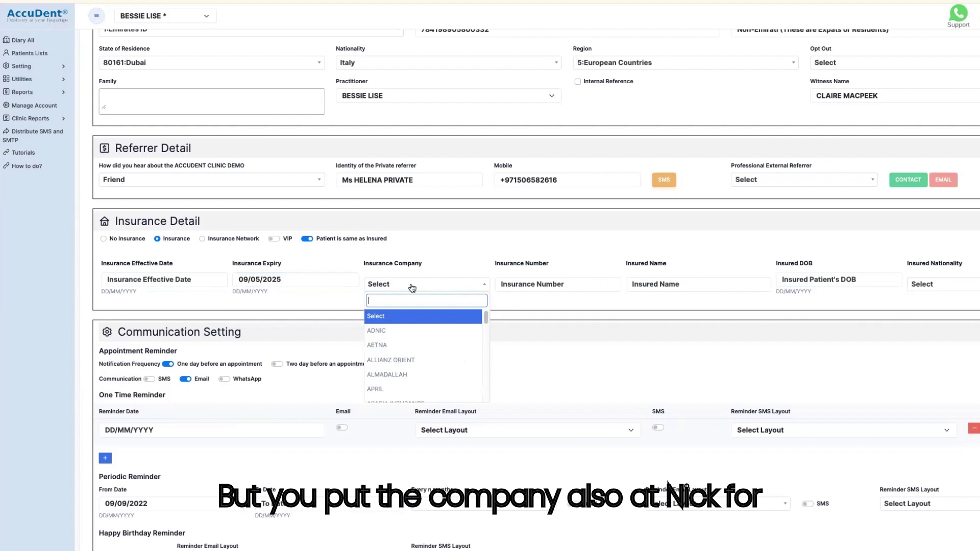
left_click(401, 330)
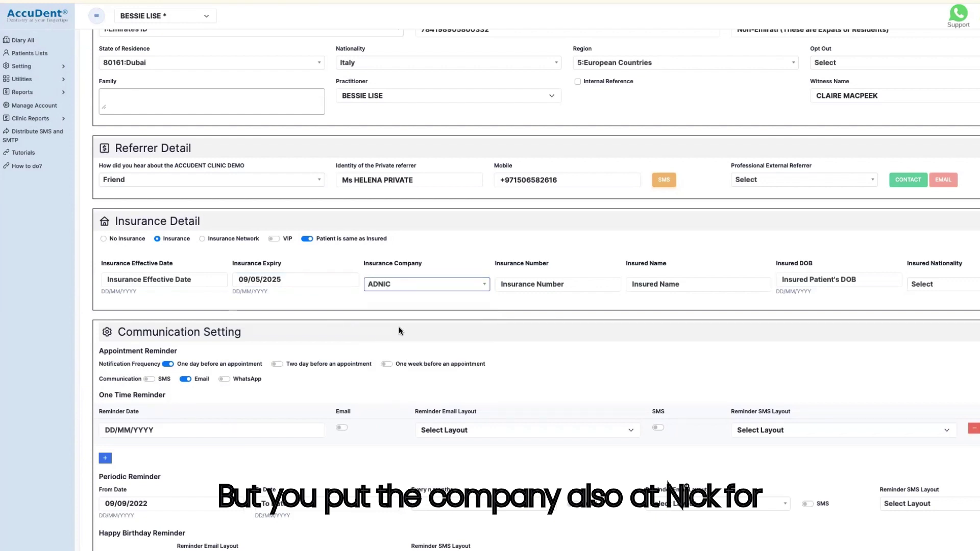
left_click(519, 288)
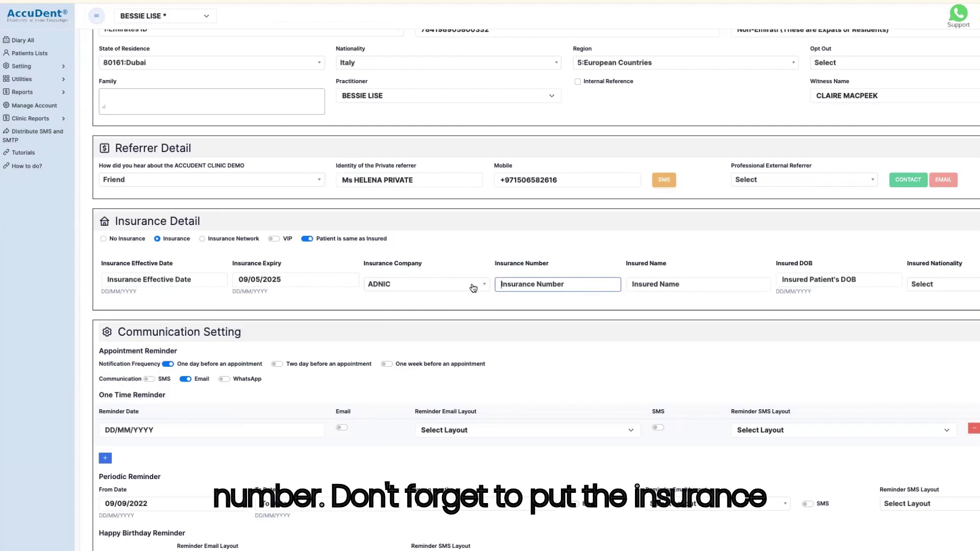
type("9876543")
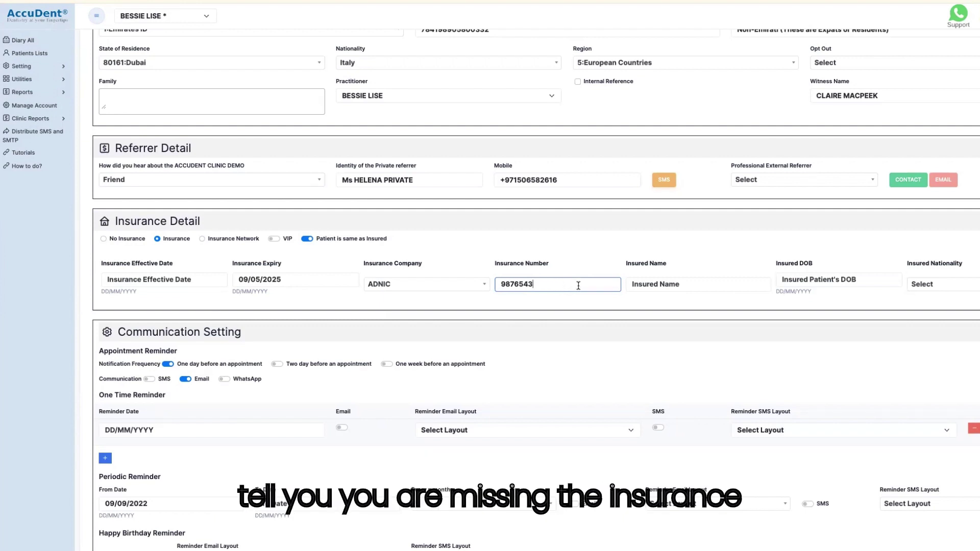
Set the patient as the insured person with nationality Italy, then save the patient card.
scroll(578, 285, "down", 1)
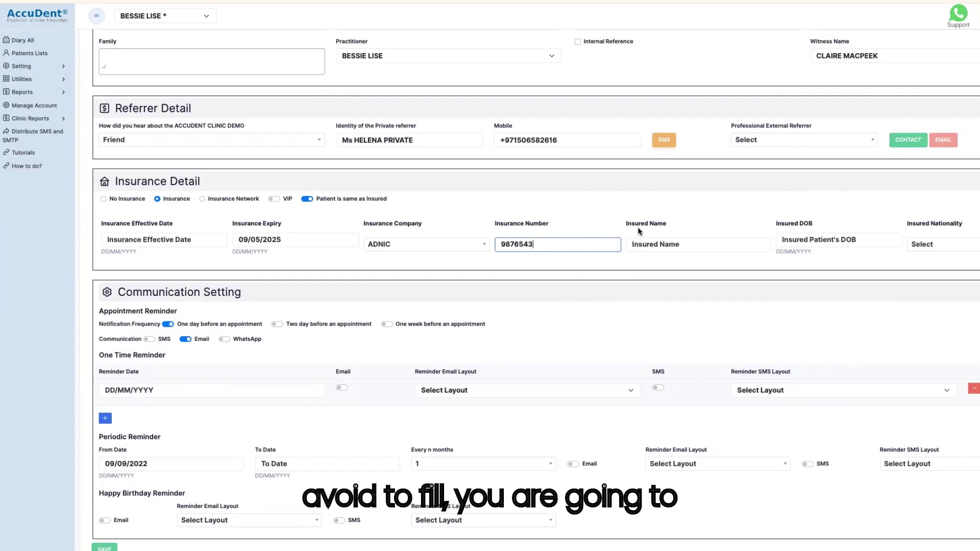
left_click(307, 199)
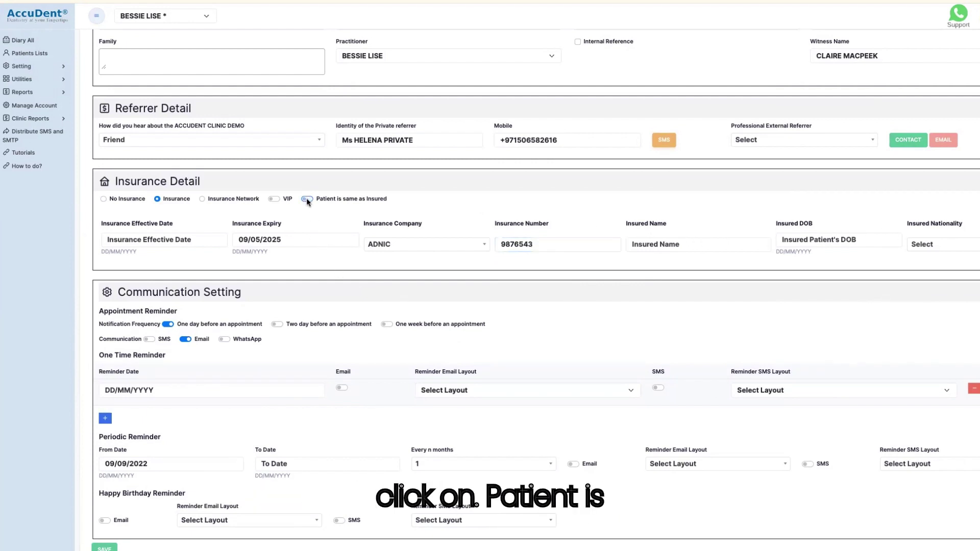
left_click(308, 200)
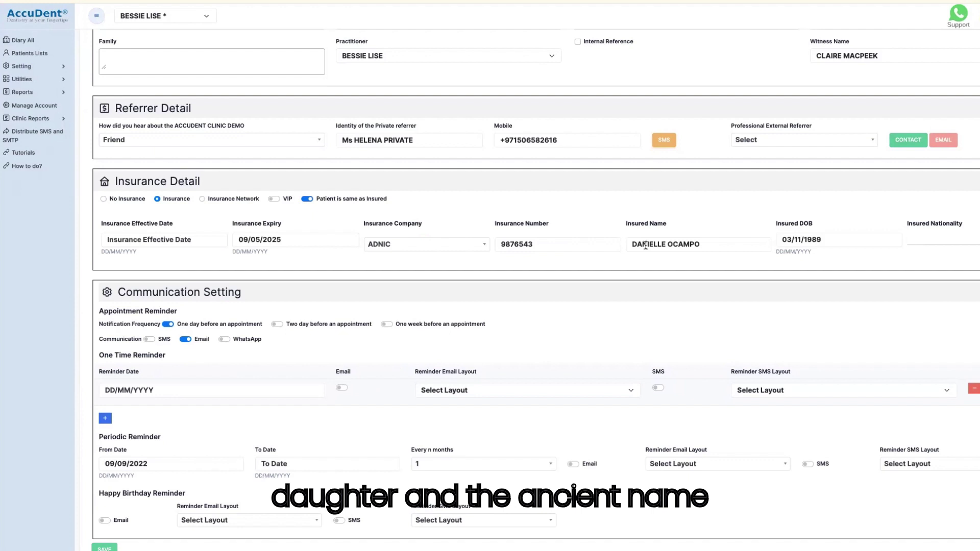
left_click(709, 243)
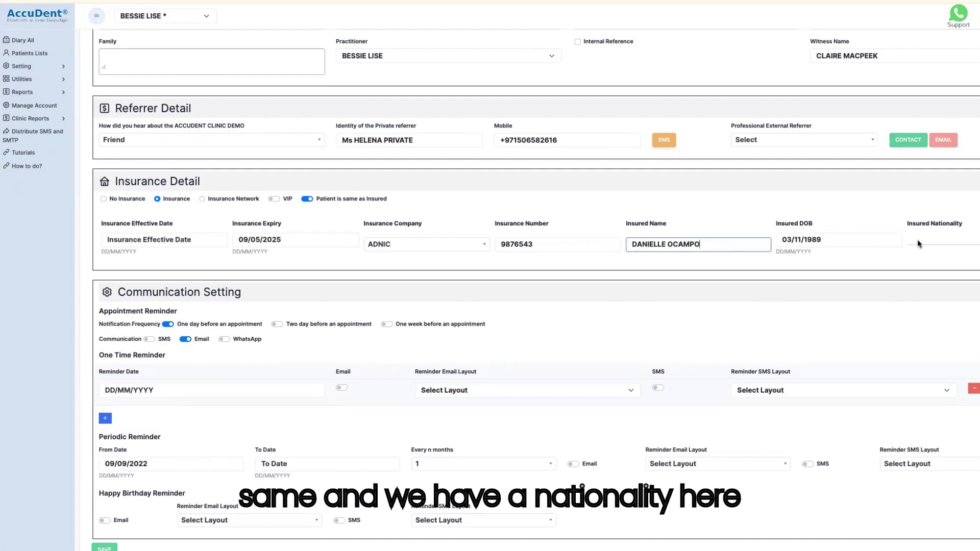
left_click(939, 241)
left_click(952, 245)
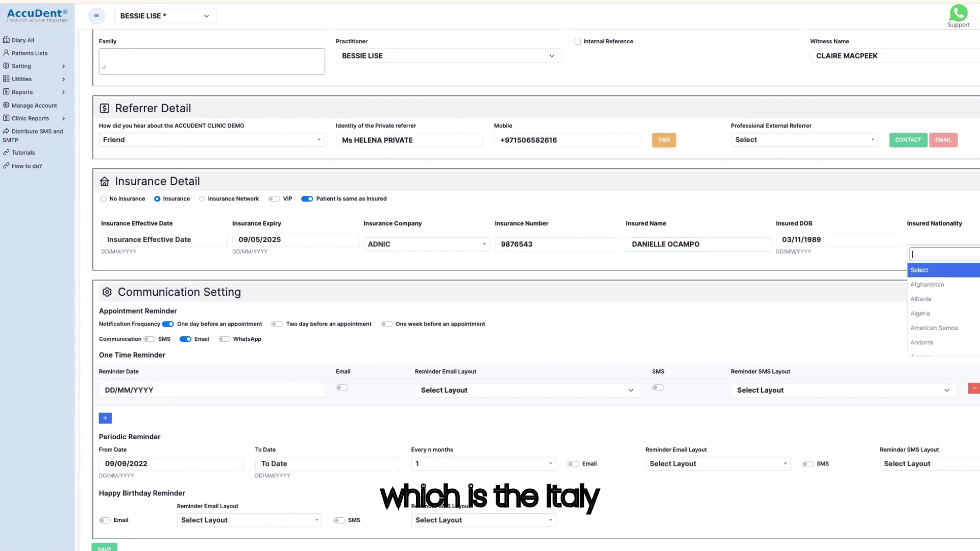
type("i")
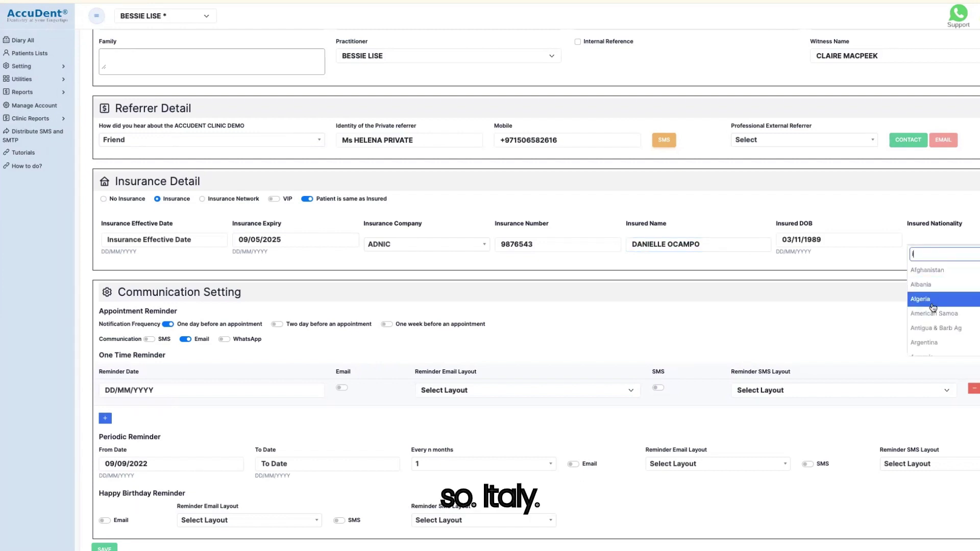
scroll(933, 309, "down", 5)
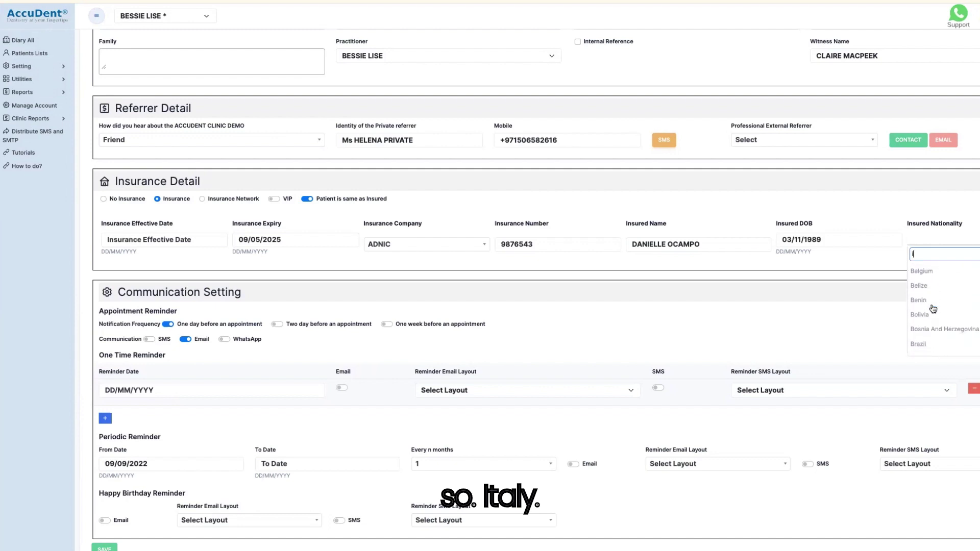
type("tal")
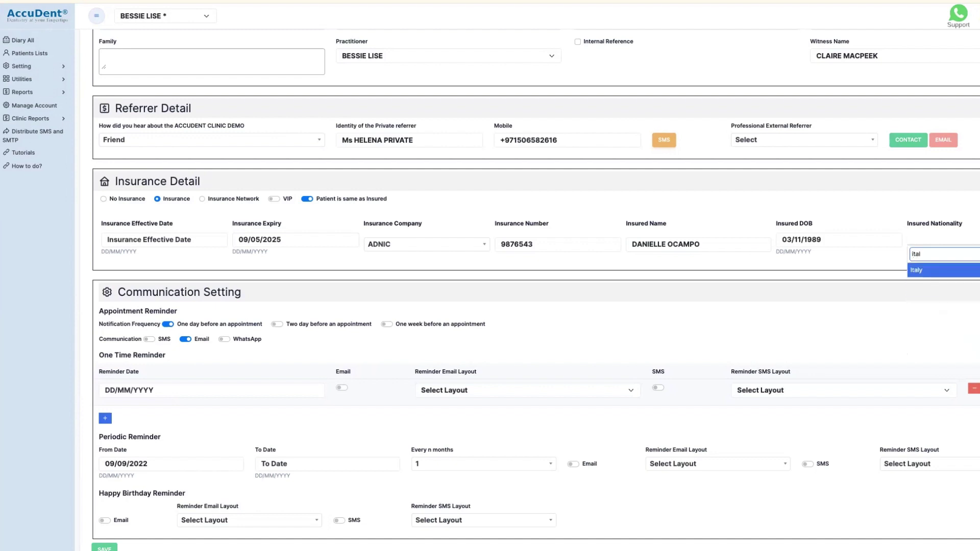
left_click(923, 271)
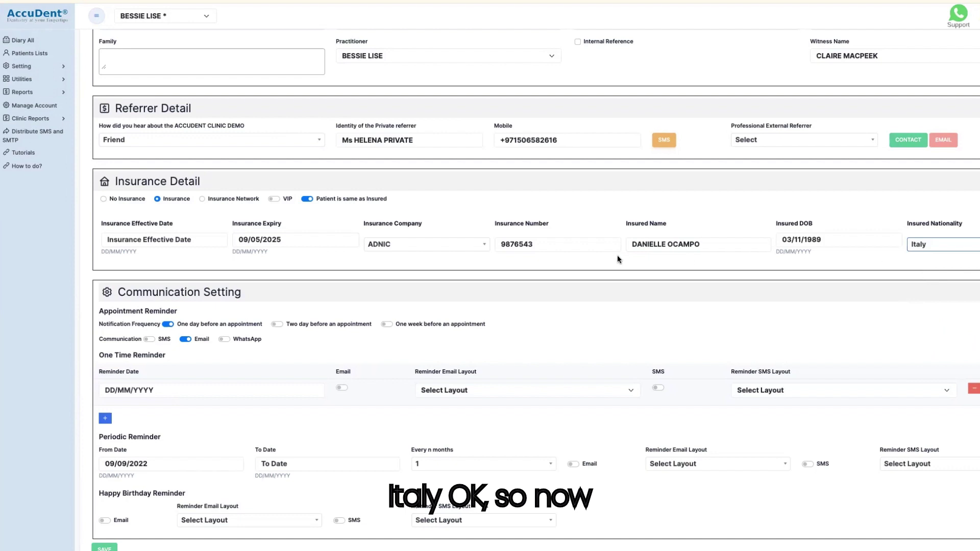
scroll(618, 255, "down", 1)
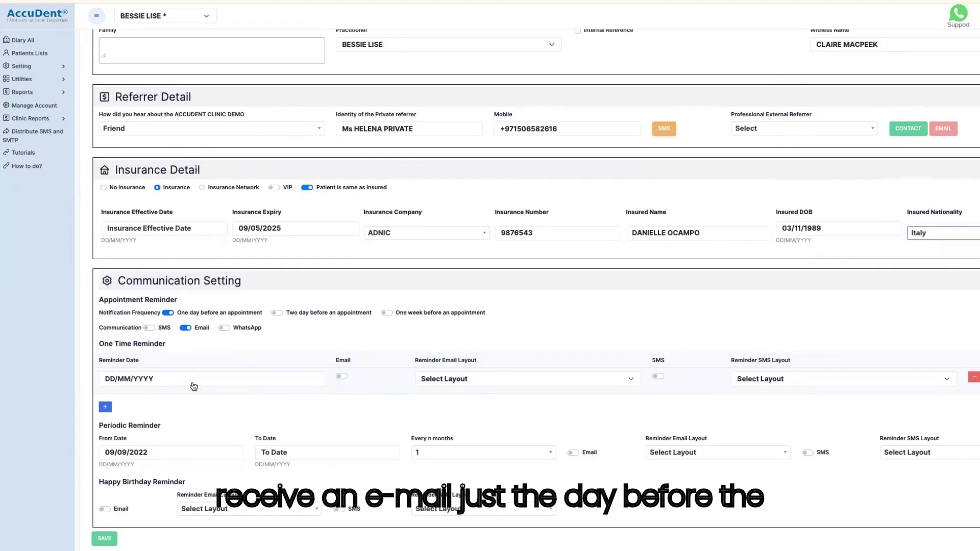
left_click(104, 541)
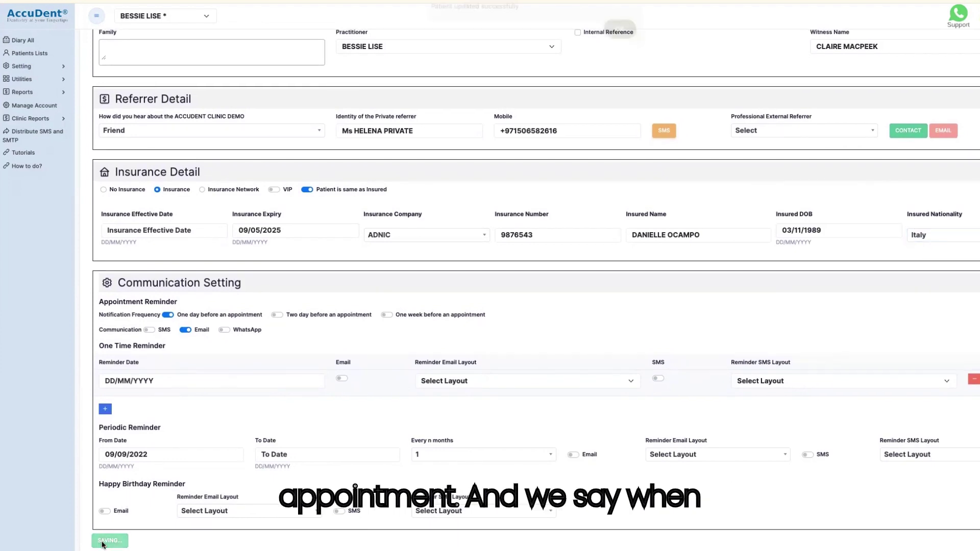
left_click(618, 38)
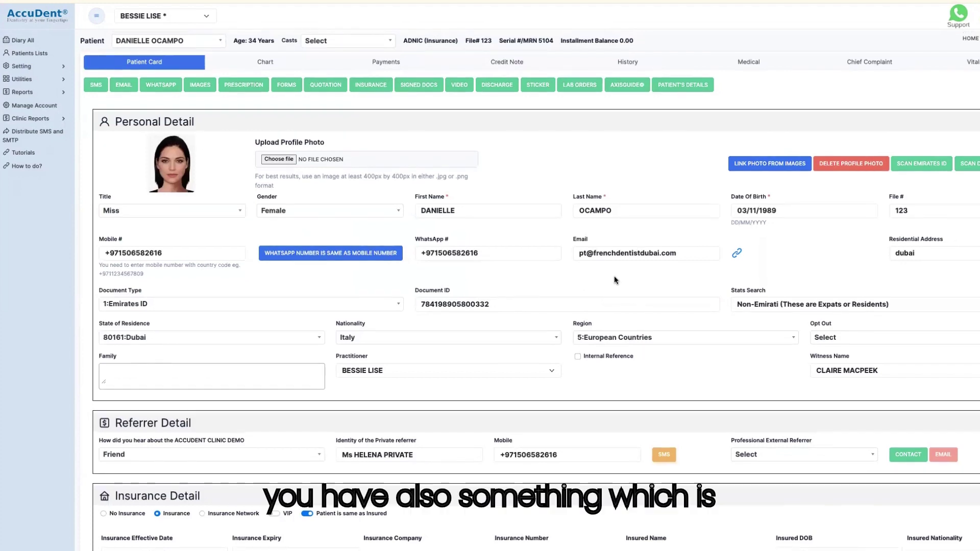
scroll(614, 277, "down", 1)
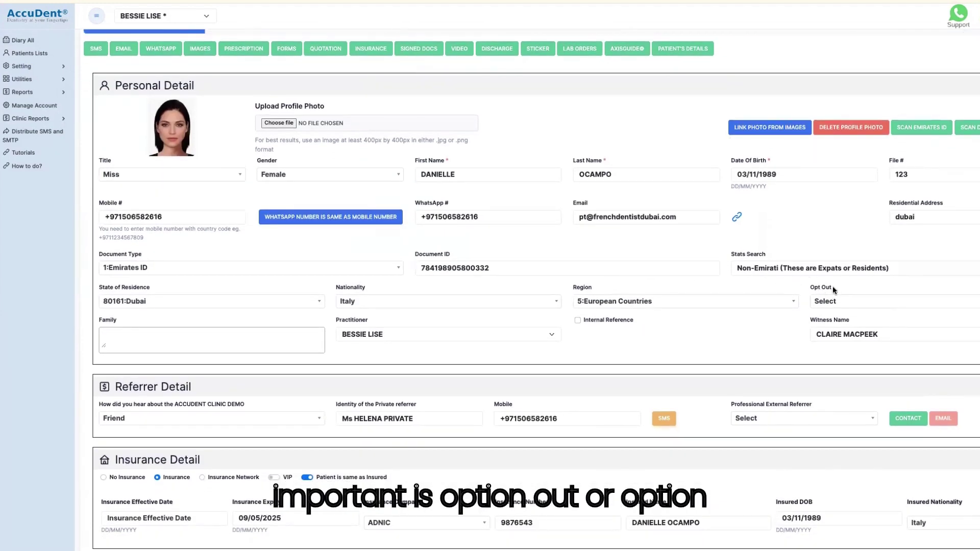
left_click(837, 302)
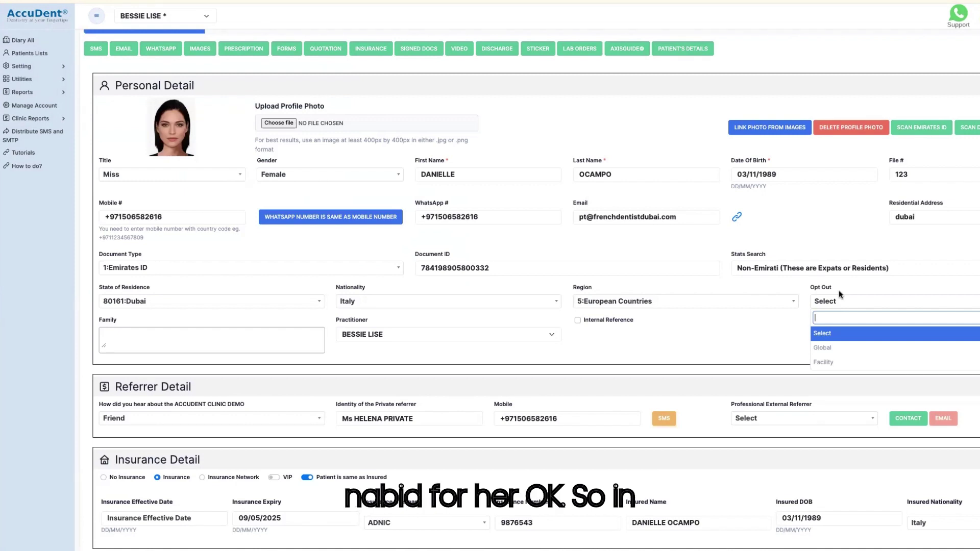
left_click(832, 364)
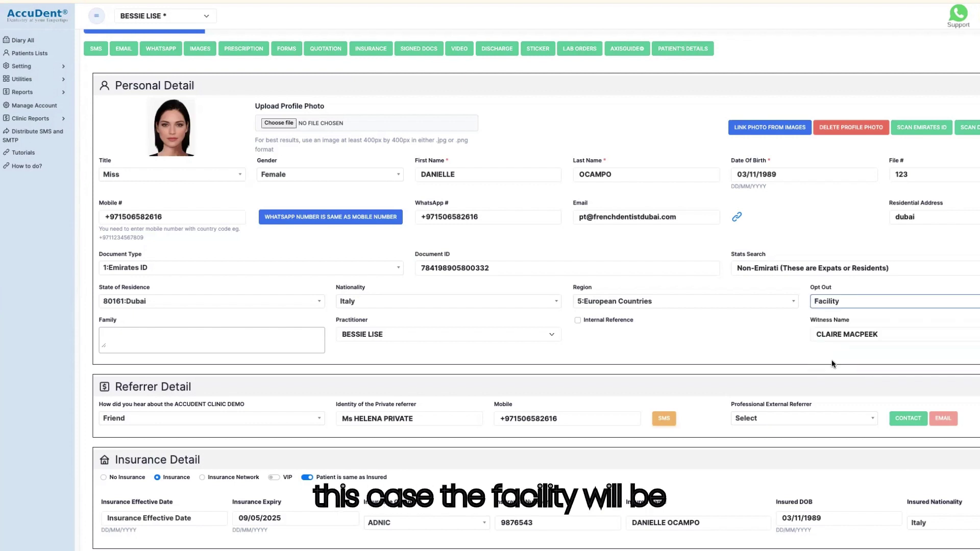
left_click(839, 304)
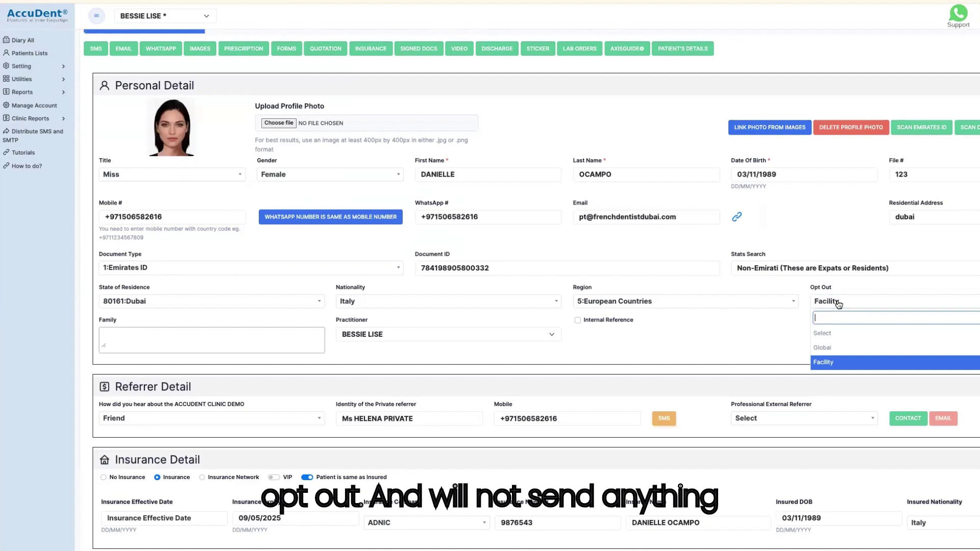
left_click(838, 349)
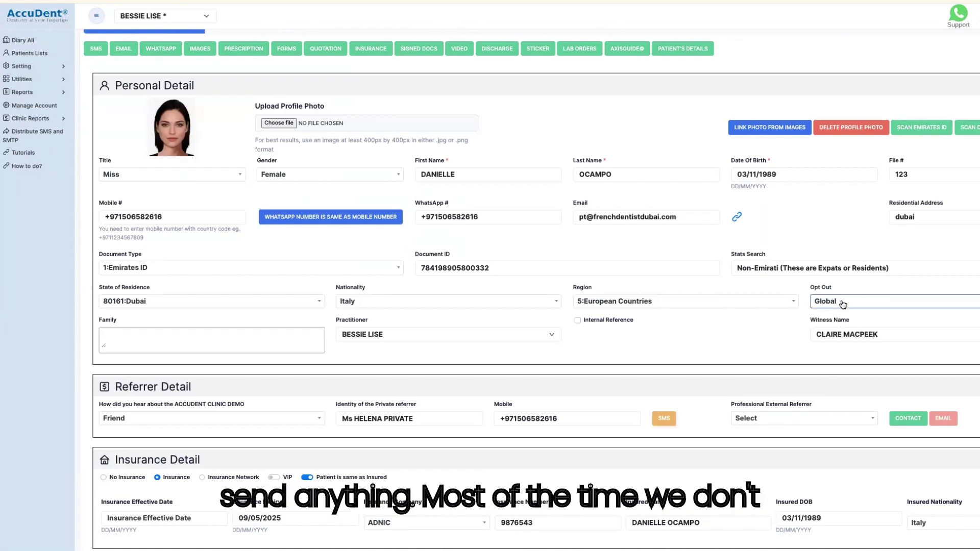
left_click(842, 303)
left_click(837, 333)
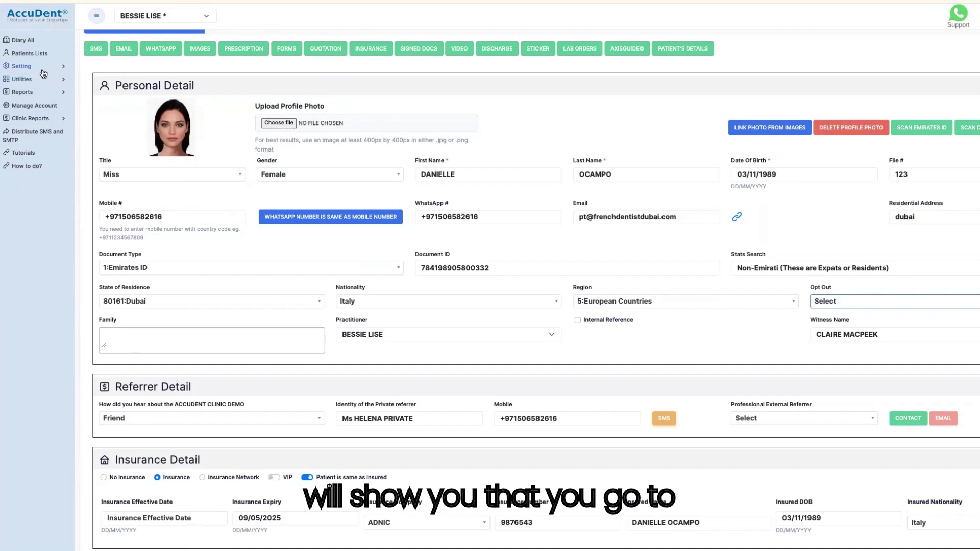
left_click(63, 80)
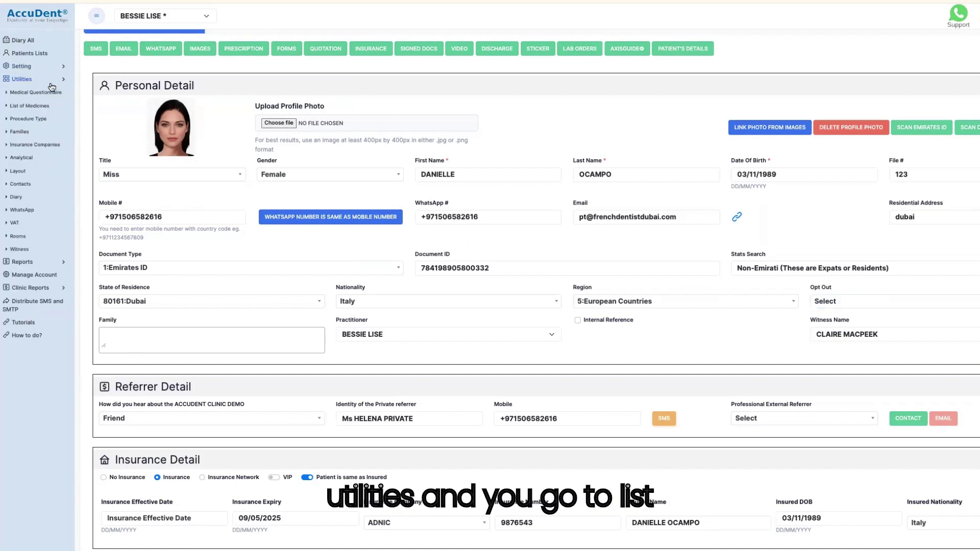
left_click(38, 107)
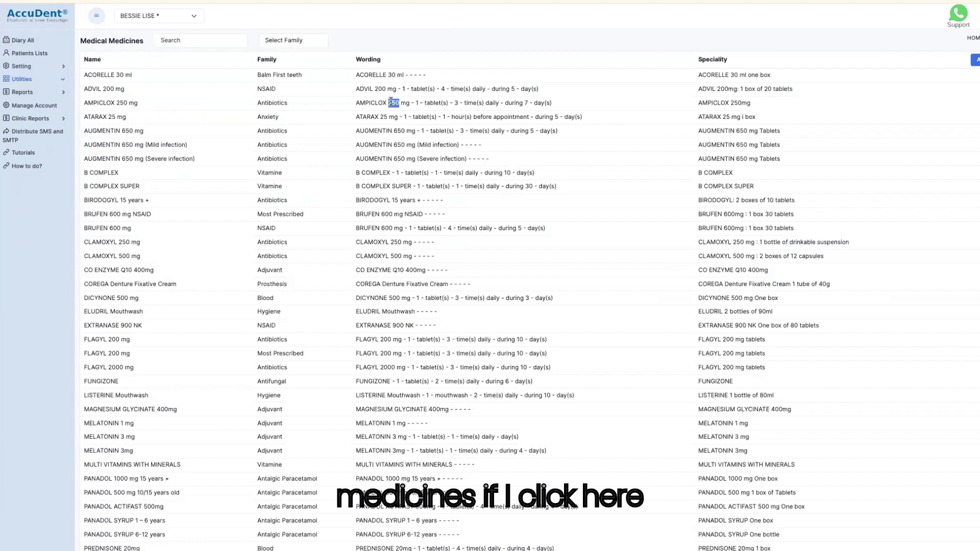
left_click(391, 103)
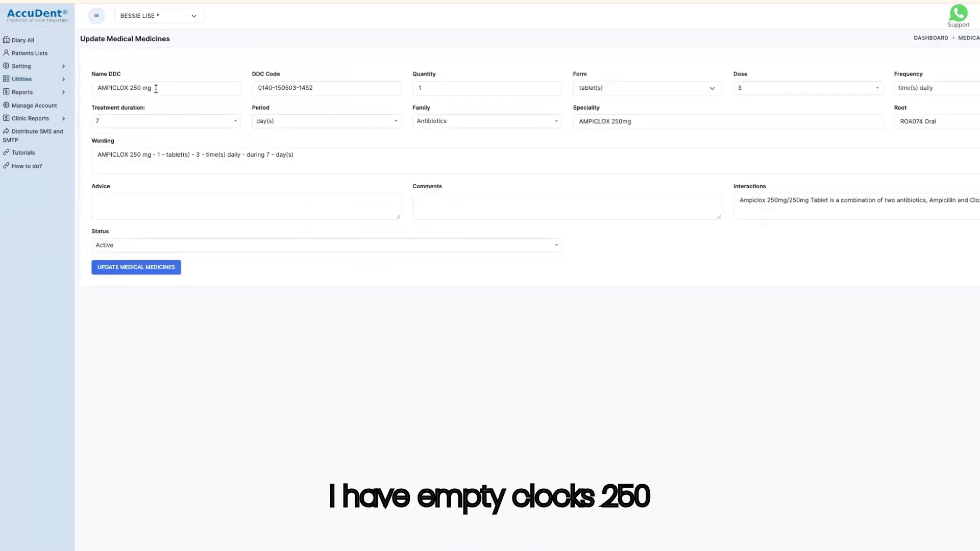
left_click_drag(156, 88, 85, 88)
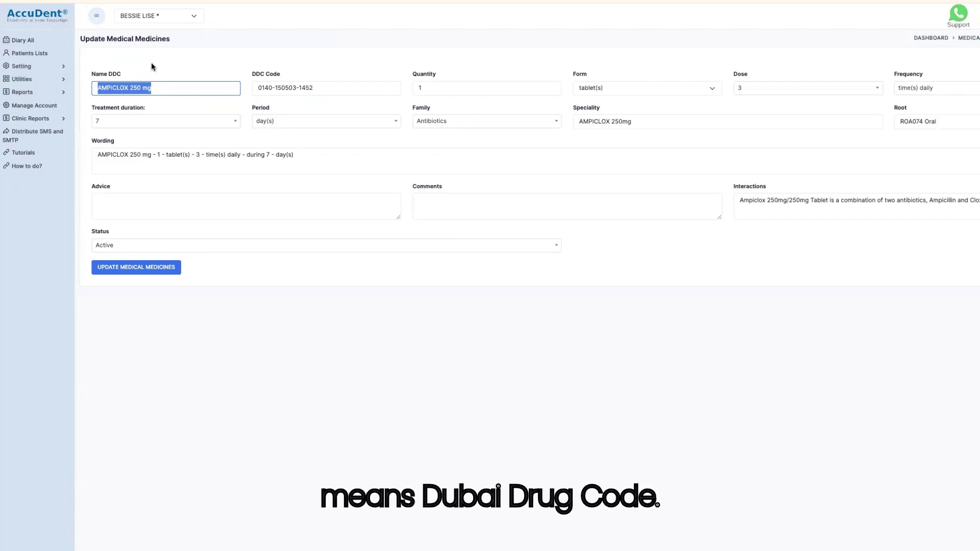
left_click(179, 64)
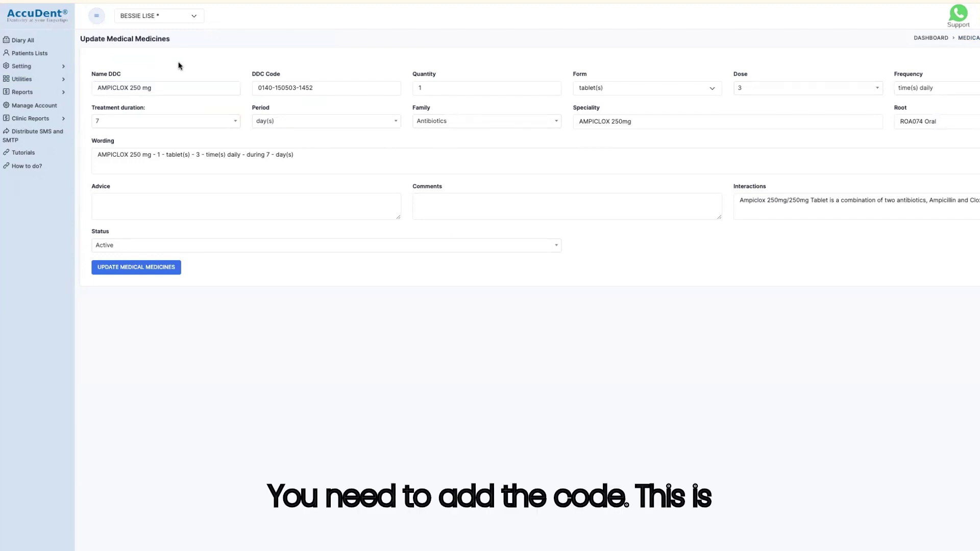
left_click_drag(320, 88, 239, 86)
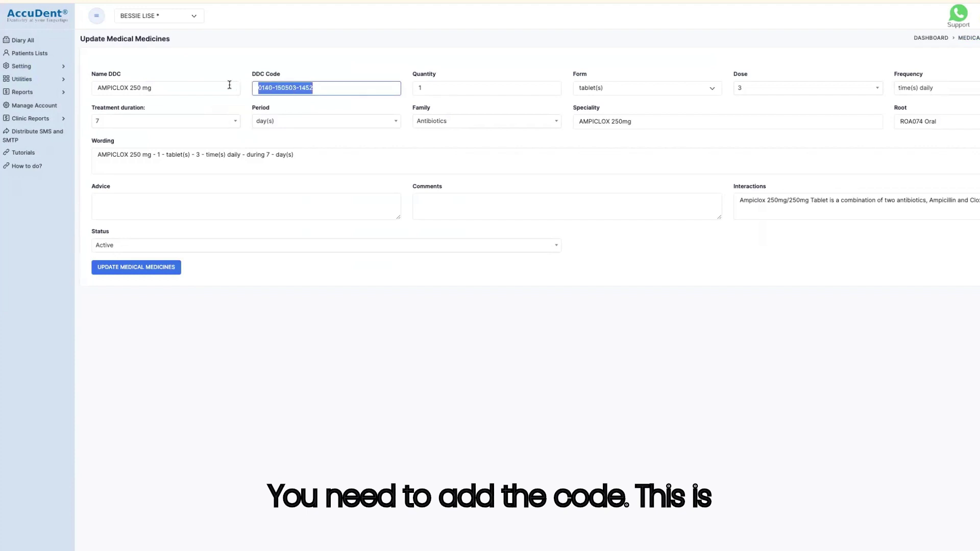
left_click(166, 90)
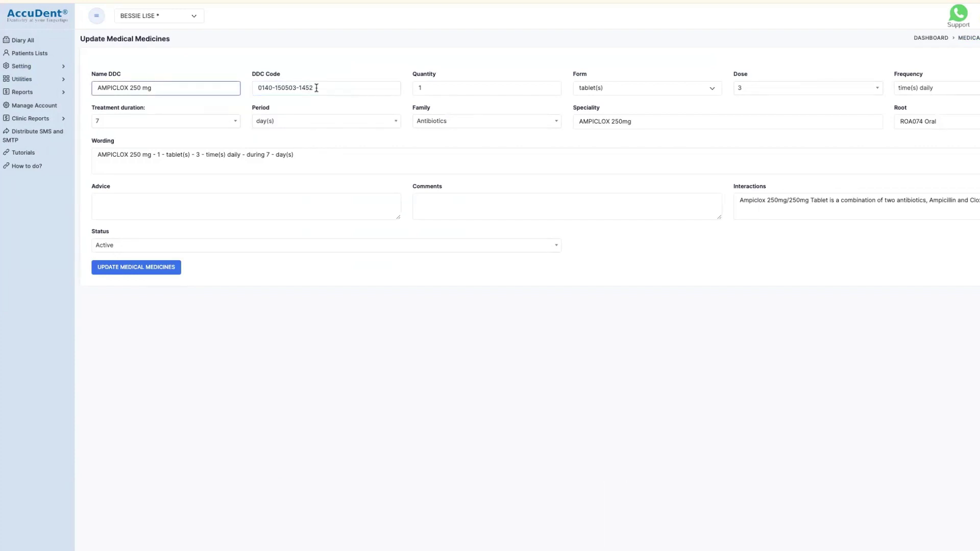
left_click_drag(317, 87, 250, 87)
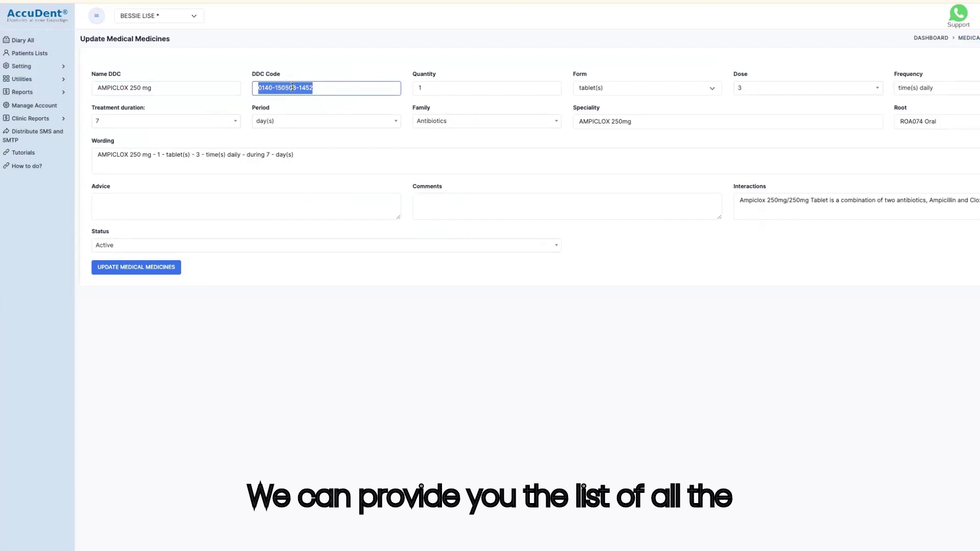
scroll(314, 97, "down", 1)
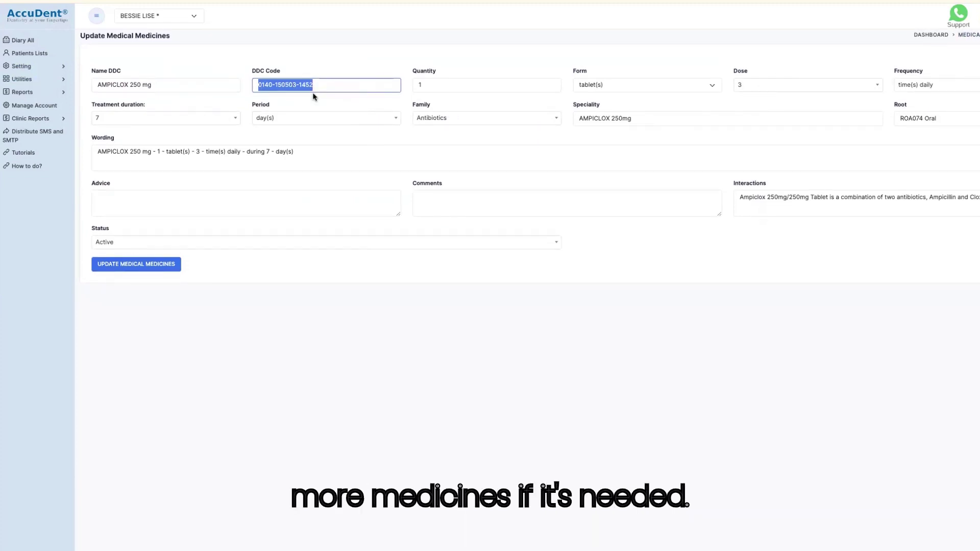
Update AMPICLOX 250 mg with tablet(s), dose 3 and frequency 'at the time of breakfast lunch and dinner'.
left_click(471, 86)
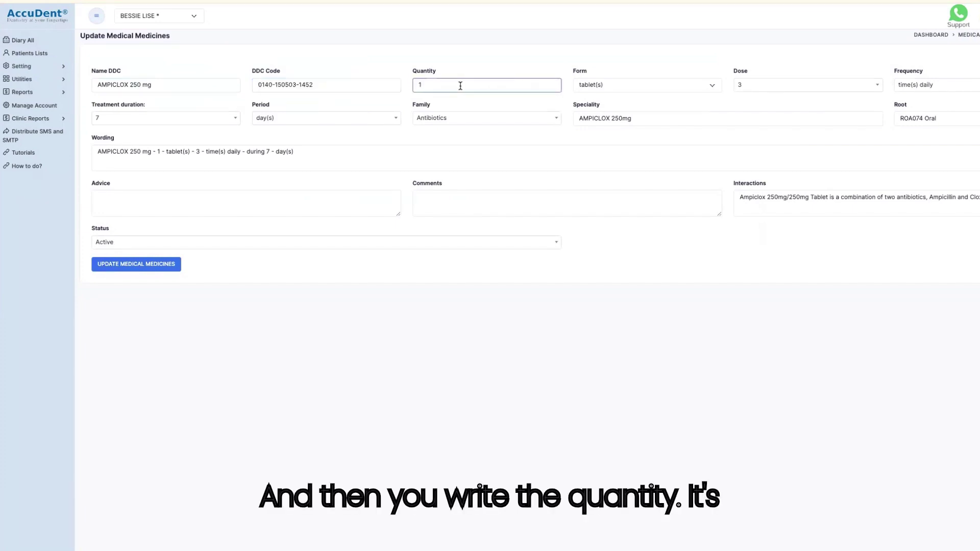
left_click(615, 84)
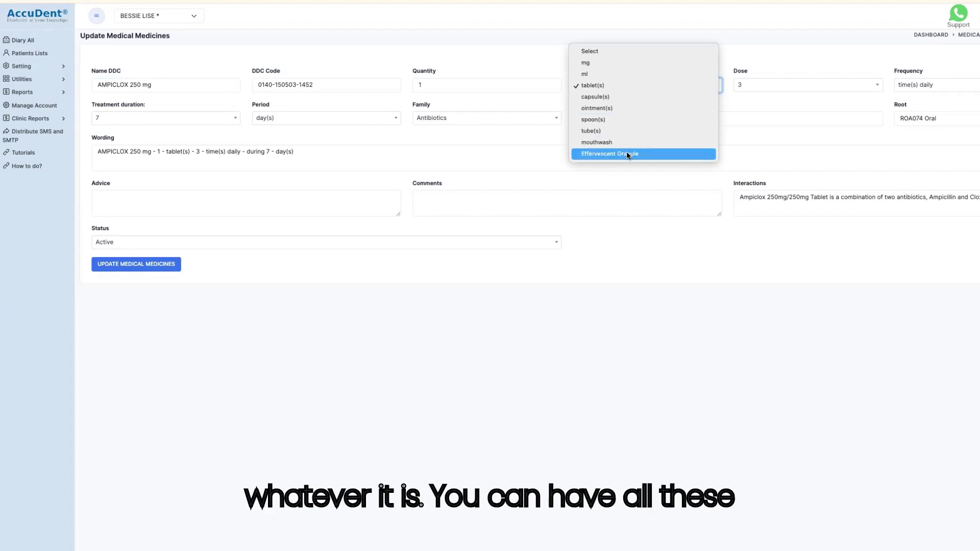
left_click(669, 85)
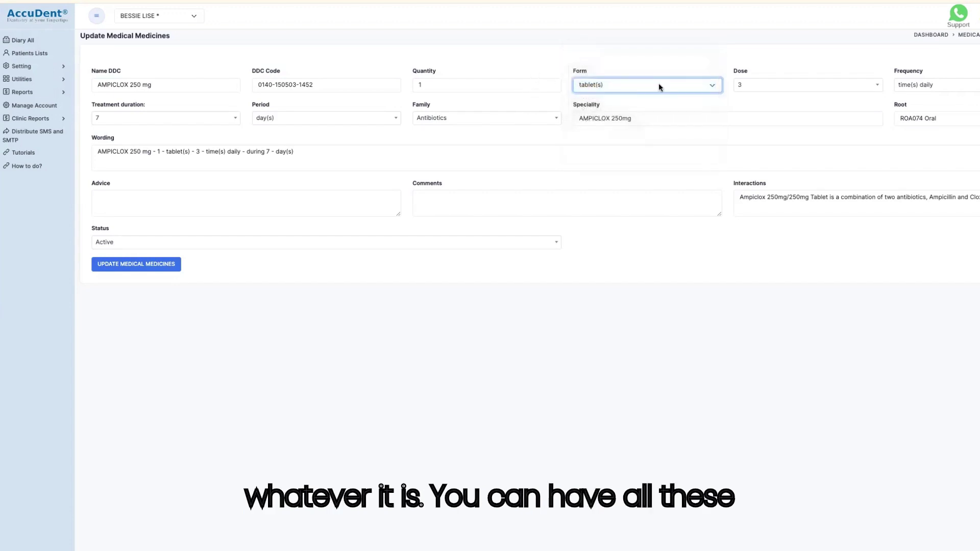
left_click(755, 85)
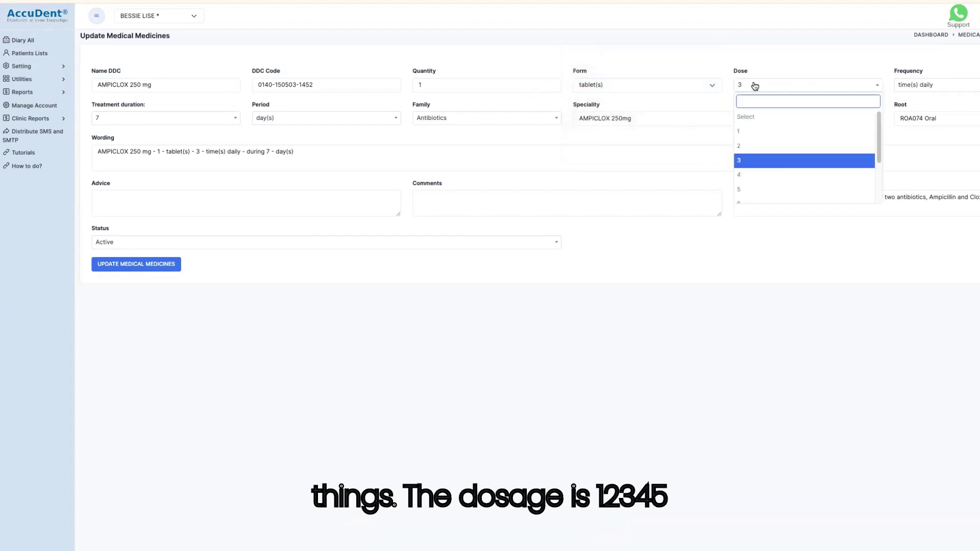
left_click(768, 73)
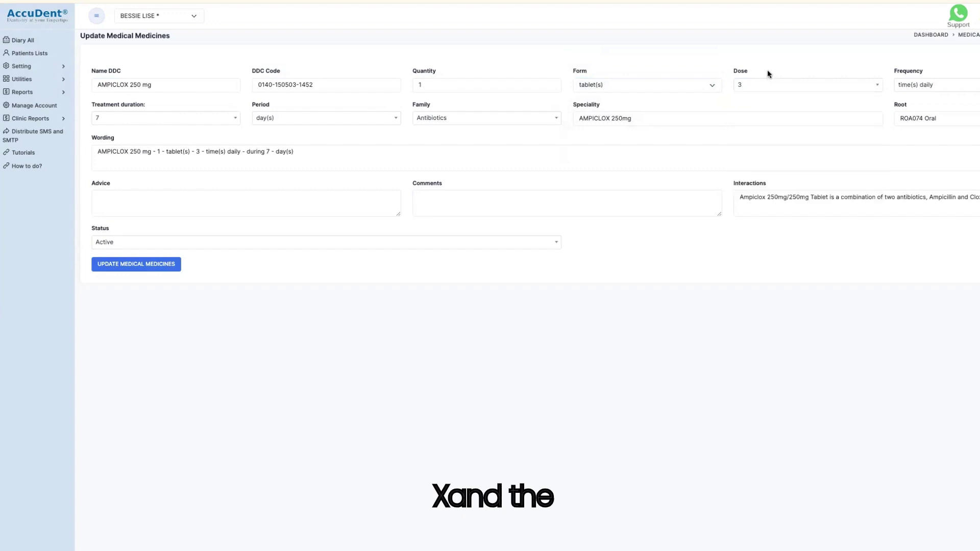
left_click(914, 88)
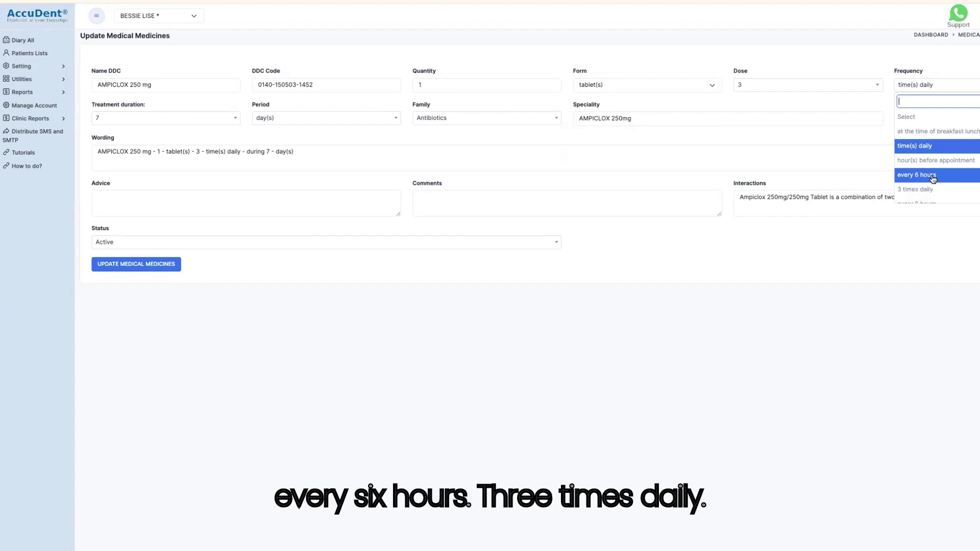
left_click(917, 136)
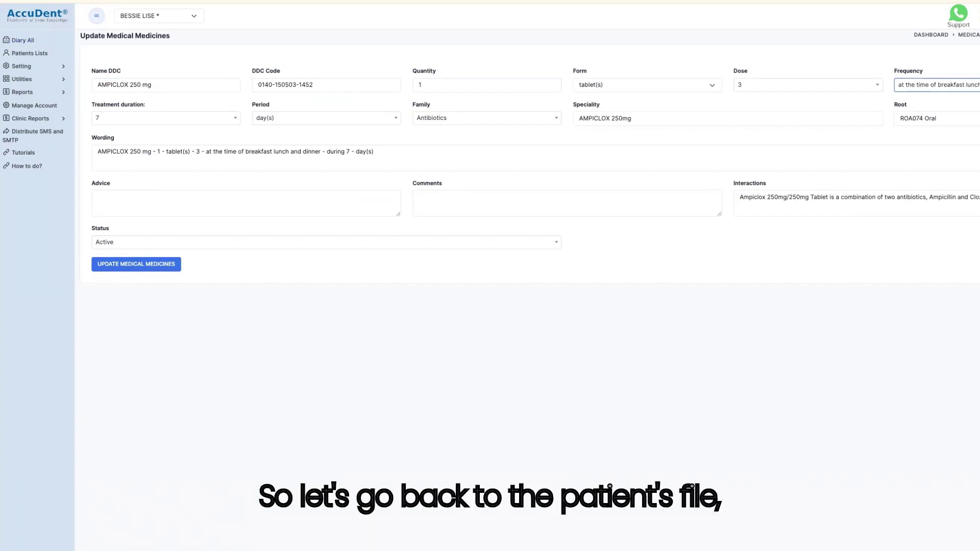
key("Return")
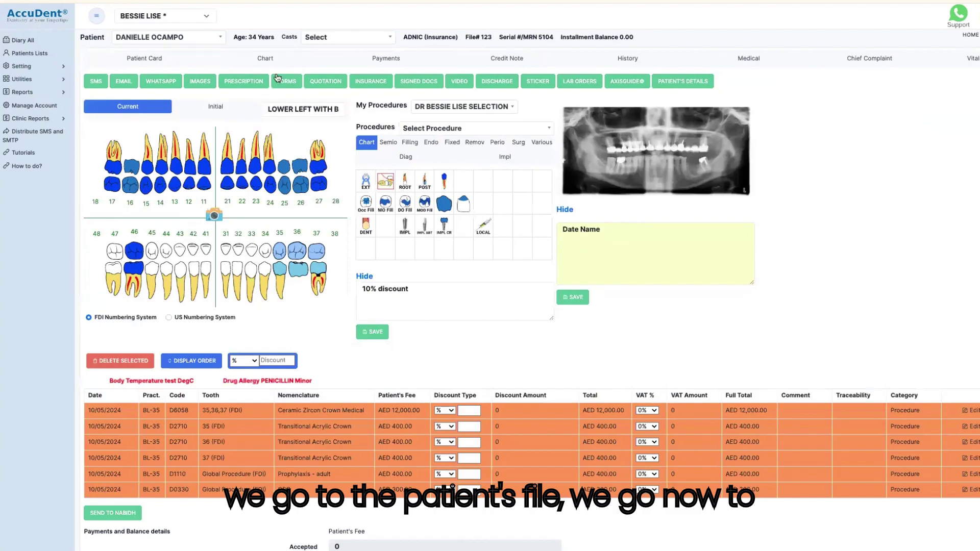
On the prescription page, load the Acute infection template, then switch to the Blank template.
left_click(240, 84)
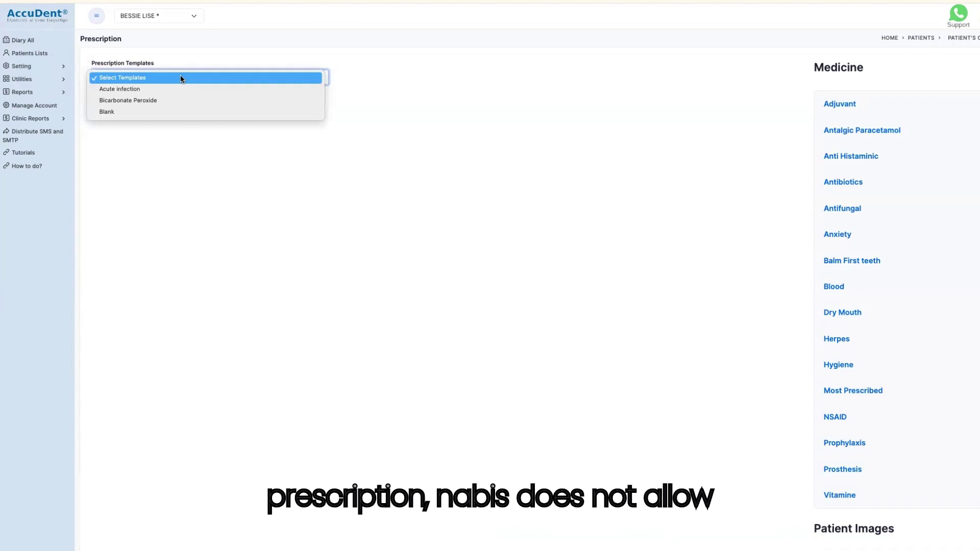
left_click(132, 90)
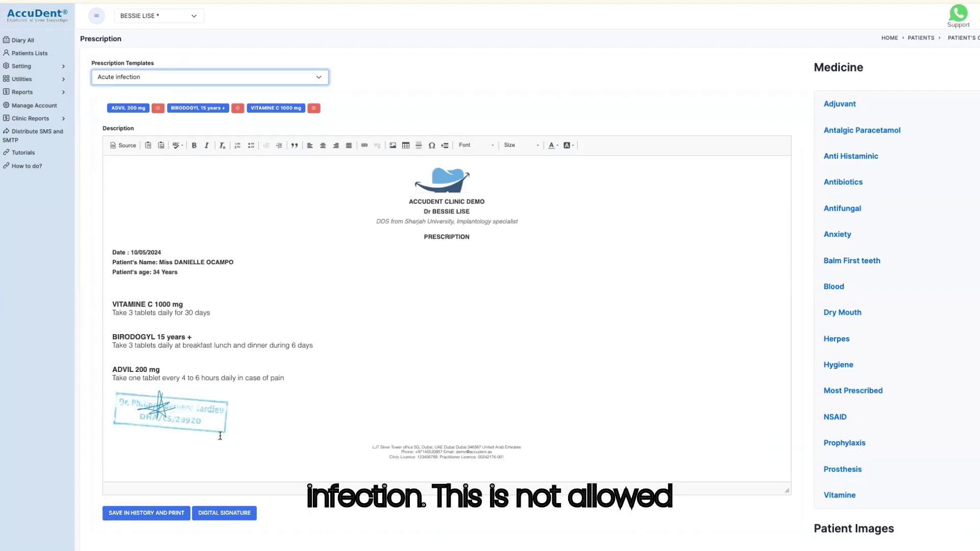
left_click(321, 77)
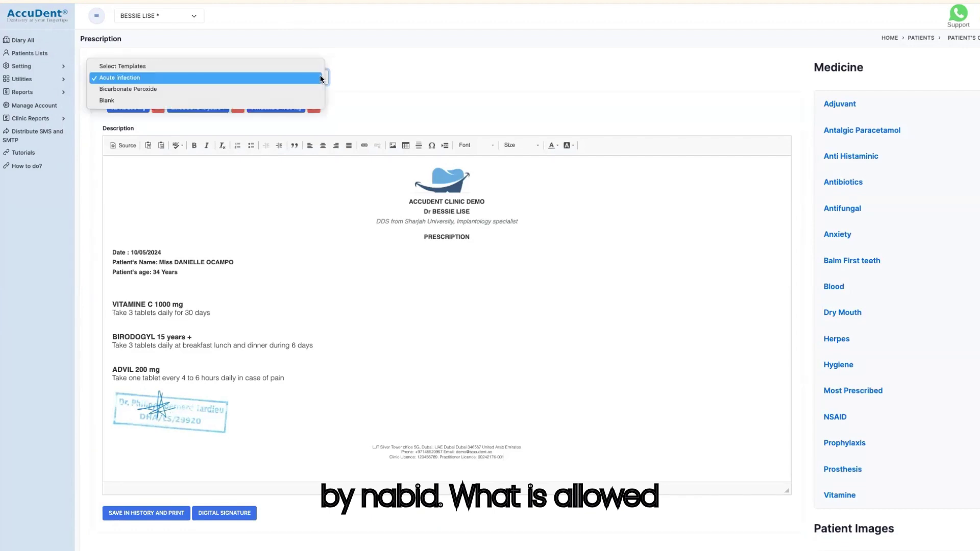
left_click(129, 101)
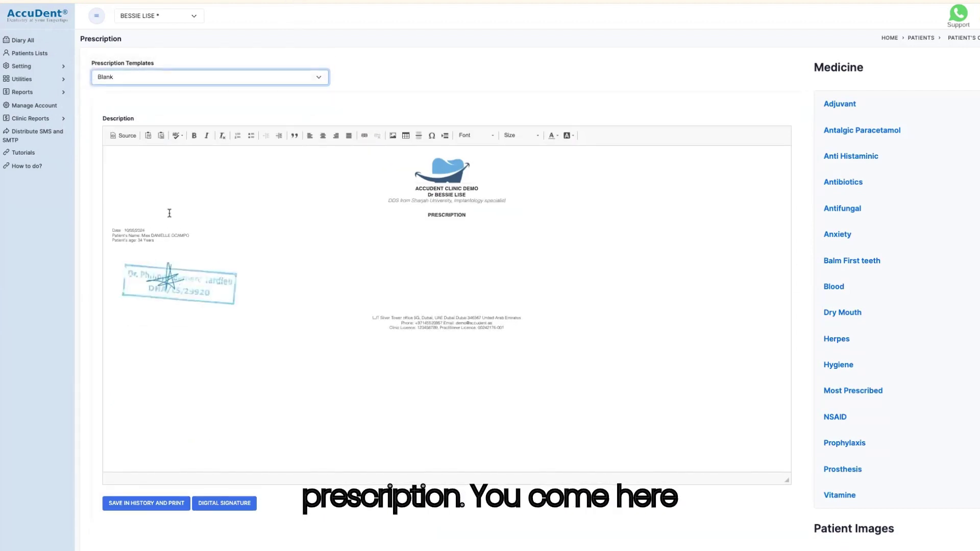
Add ZYRTEK and ADVIL 200 mg to the prescription, then delete the ZYRTEK lines.
left_click(128, 252)
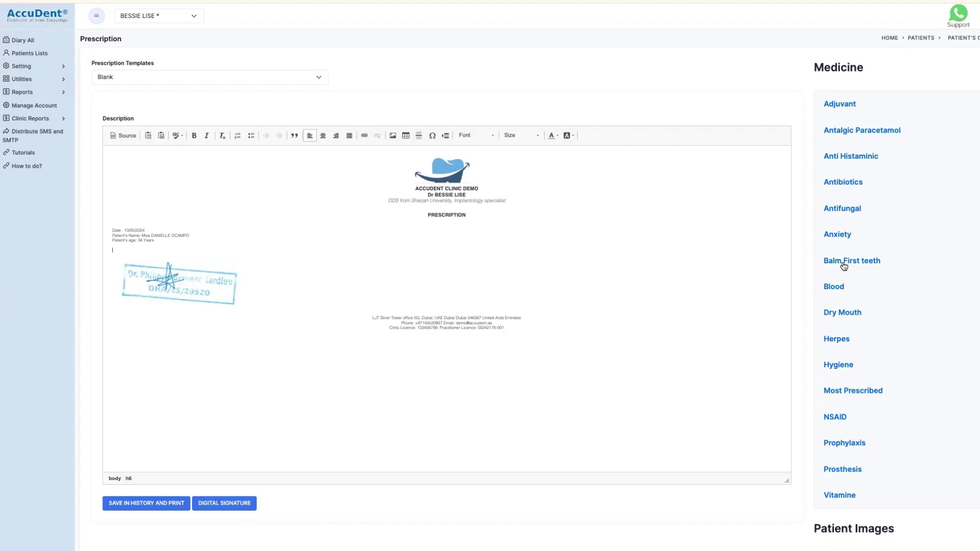
left_click(850, 156)
left_click(853, 186)
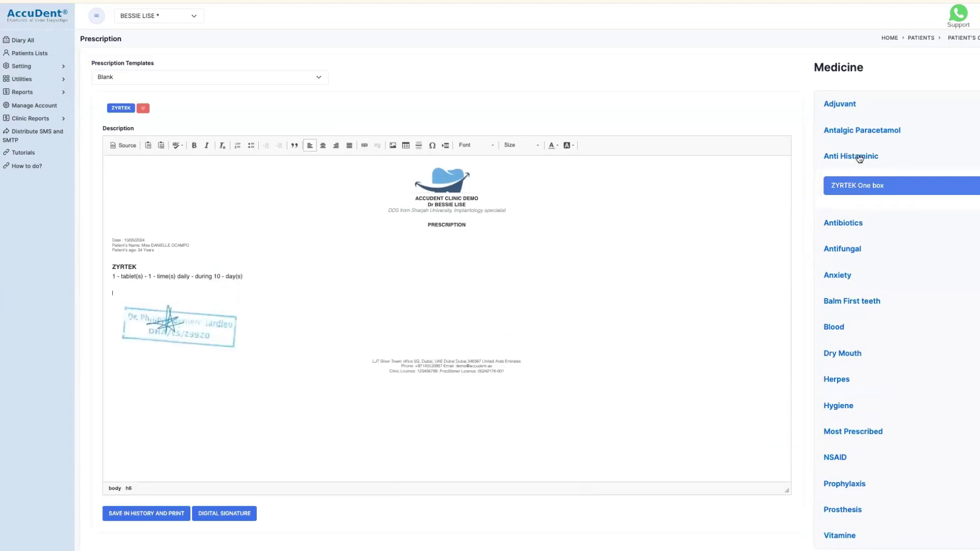
left_click(840, 459)
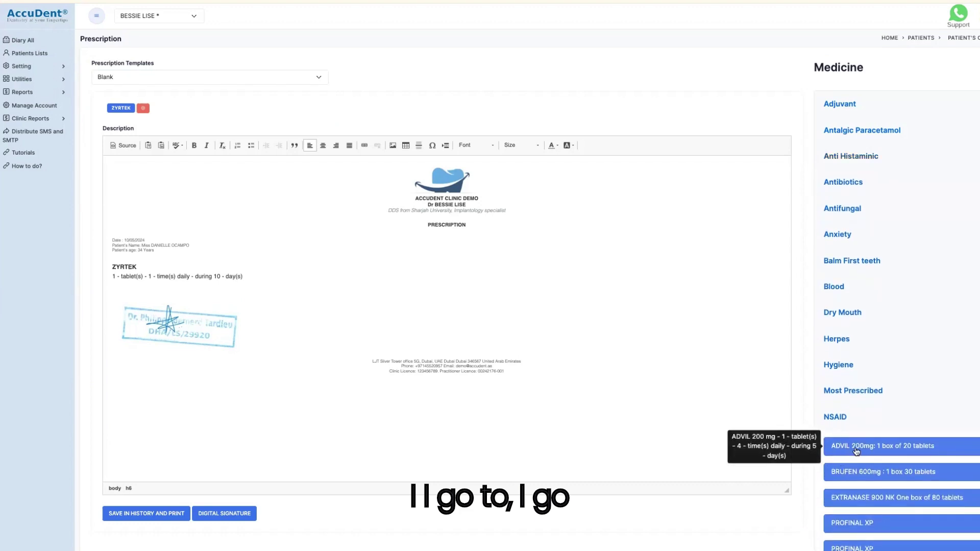
left_click(846, 443)
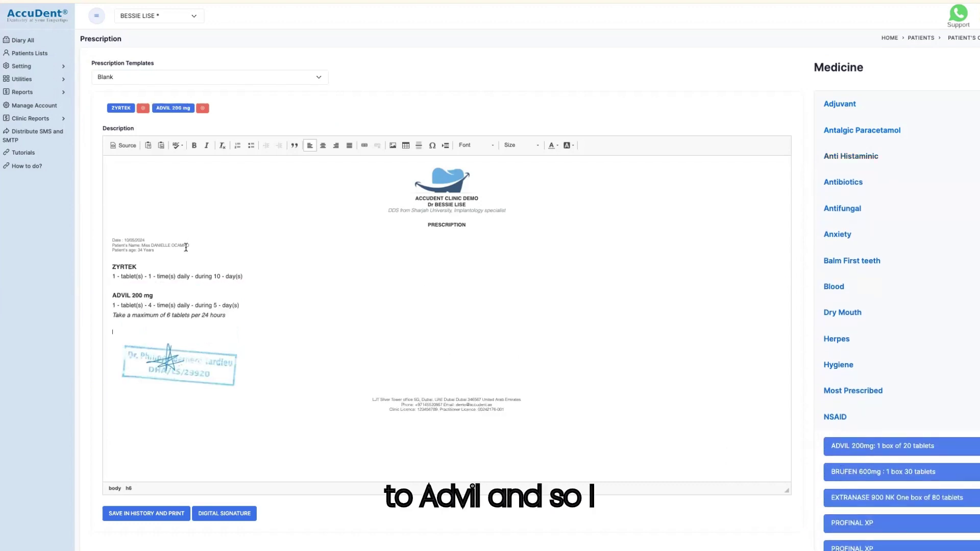
left_click_drag(257, 277, 74, 265)
key("BackSpace")
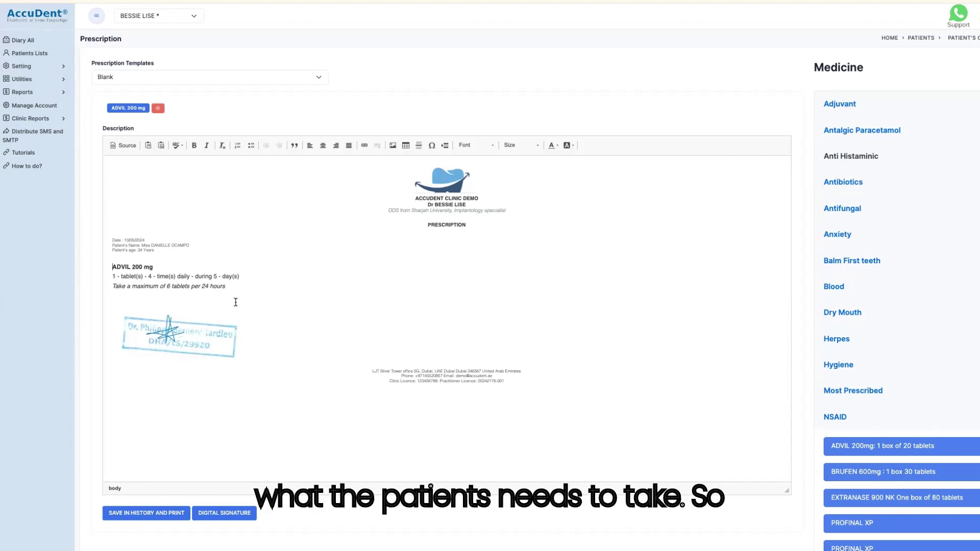
Add FLAGYL 200 mg from Most Prescribed and save the prescription in history.
left_click(836, 391)
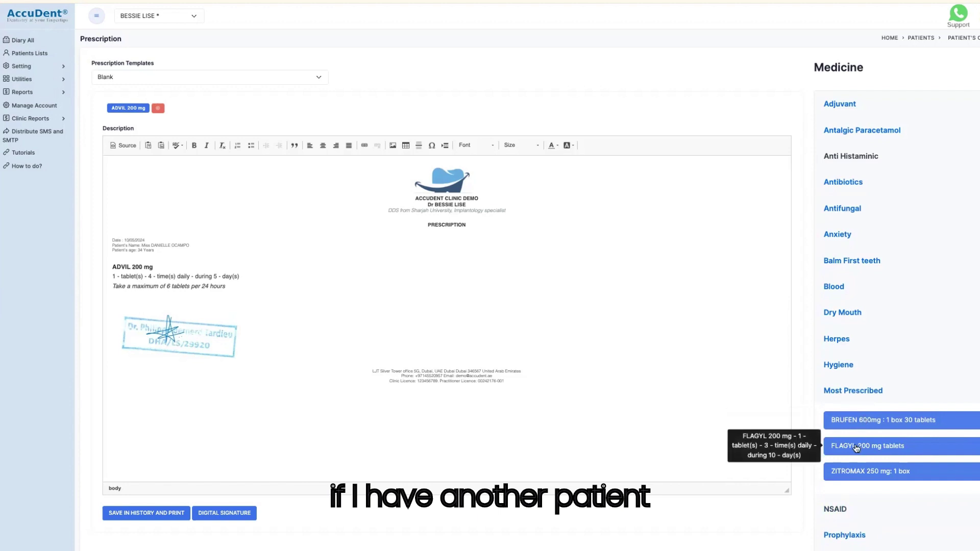
left_click(856, 448)
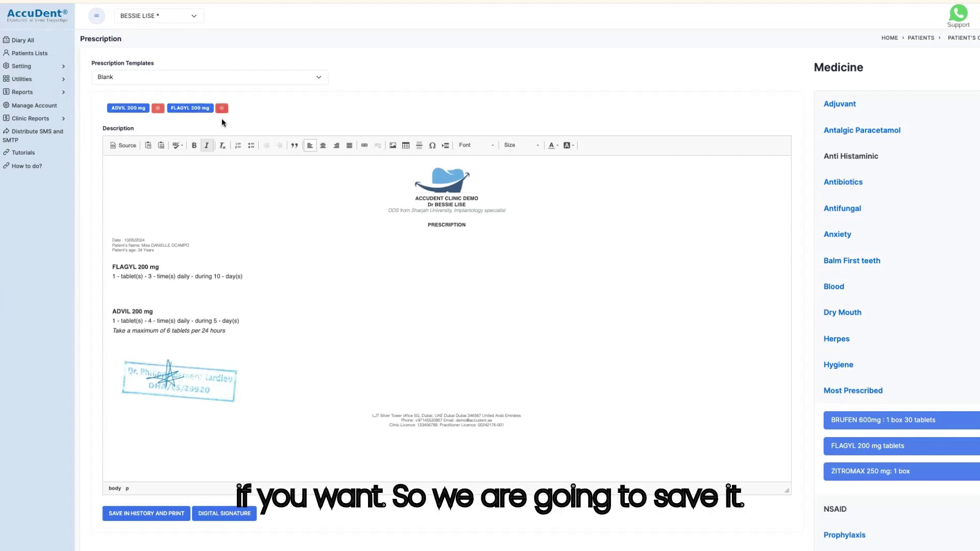
left_click(144, 516)
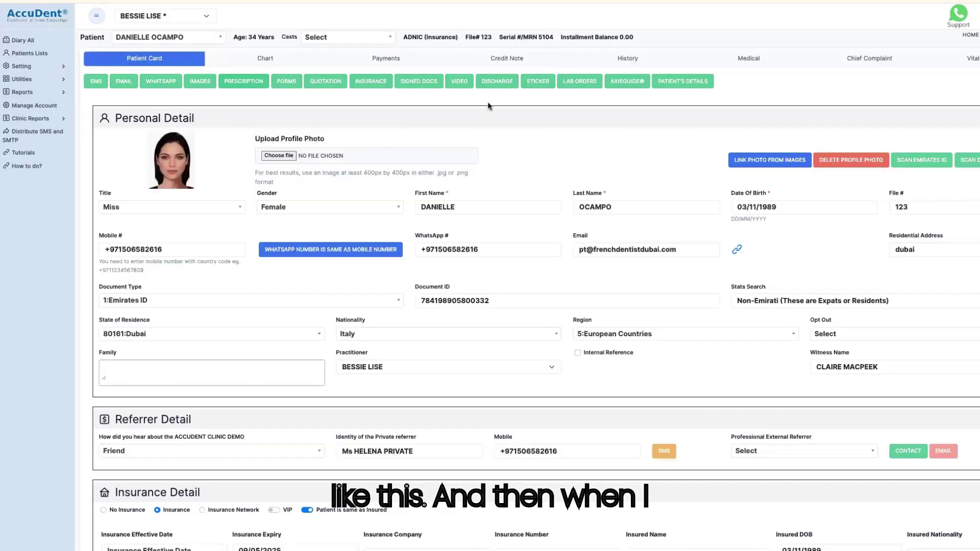
View the PRESCRIPTION 1 (Blank) PDF from the patient's History, then close it.
left_click(628, 60)
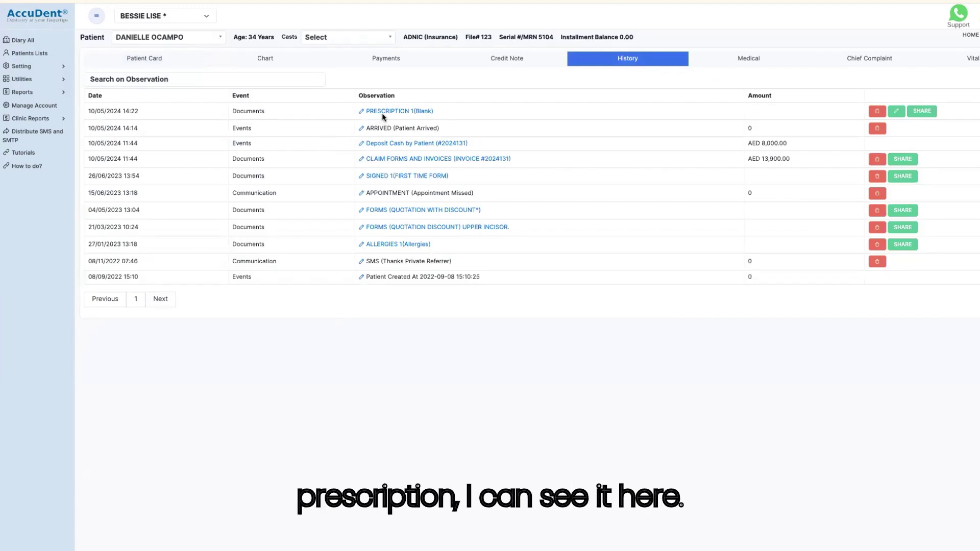
left_click(384, 112)
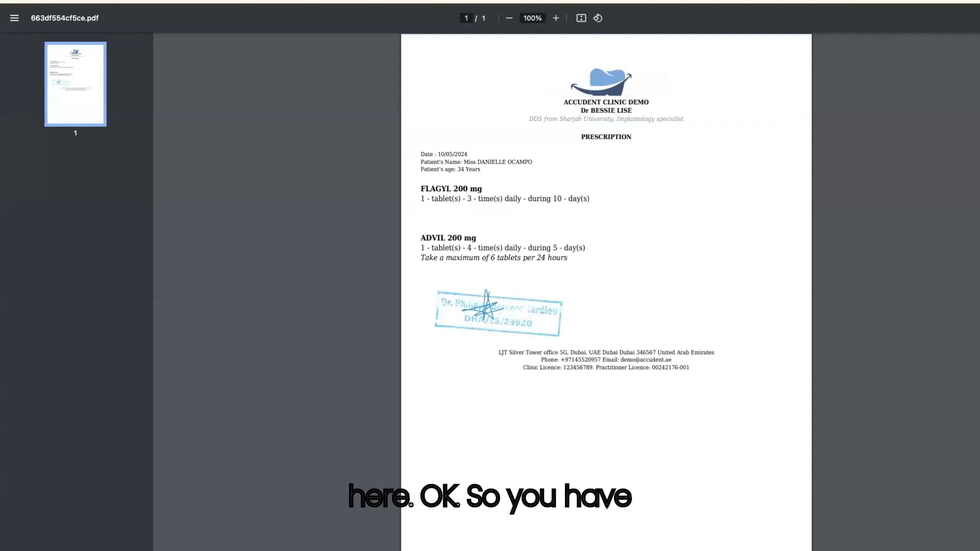
key("ctrl+w")
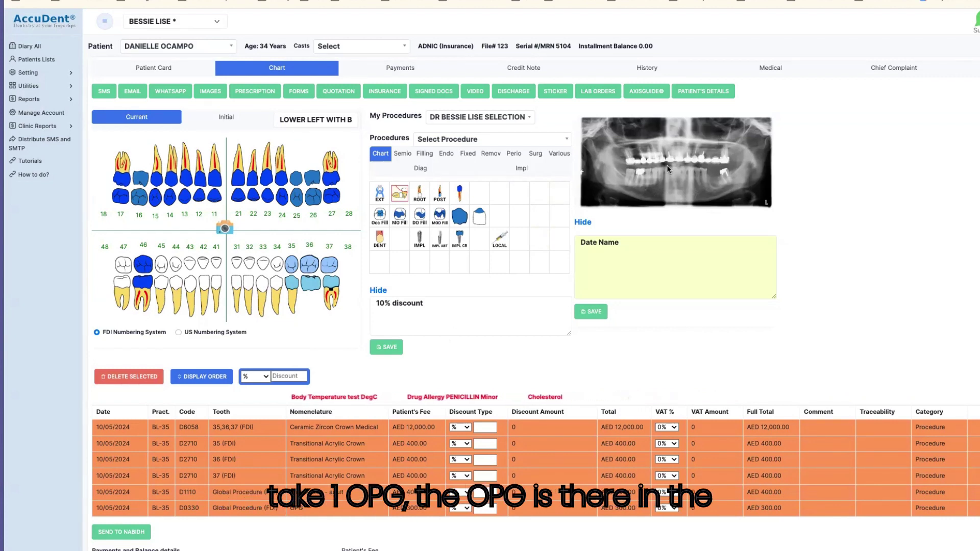
Paste 'Enough bone to place an implant on #36' into the OPG's Comments 1 and save.
left_click(323, 508)
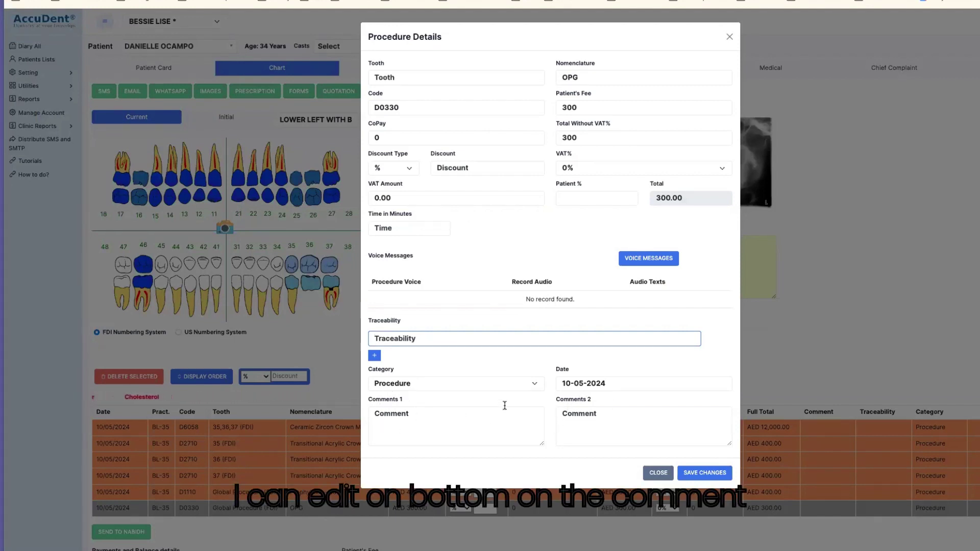
left_click(434, 423)
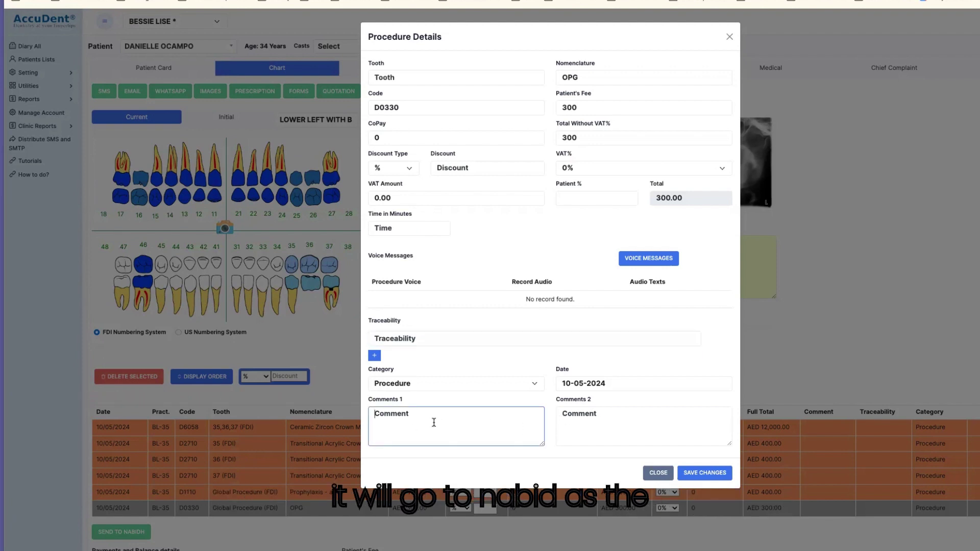
type("Enough bone to place an implant on #36")
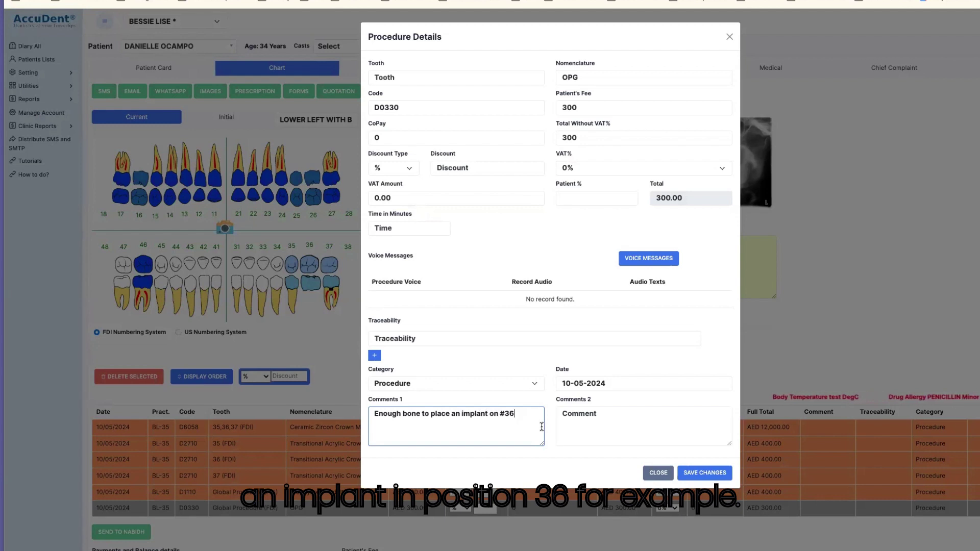
left_click(700, 473)
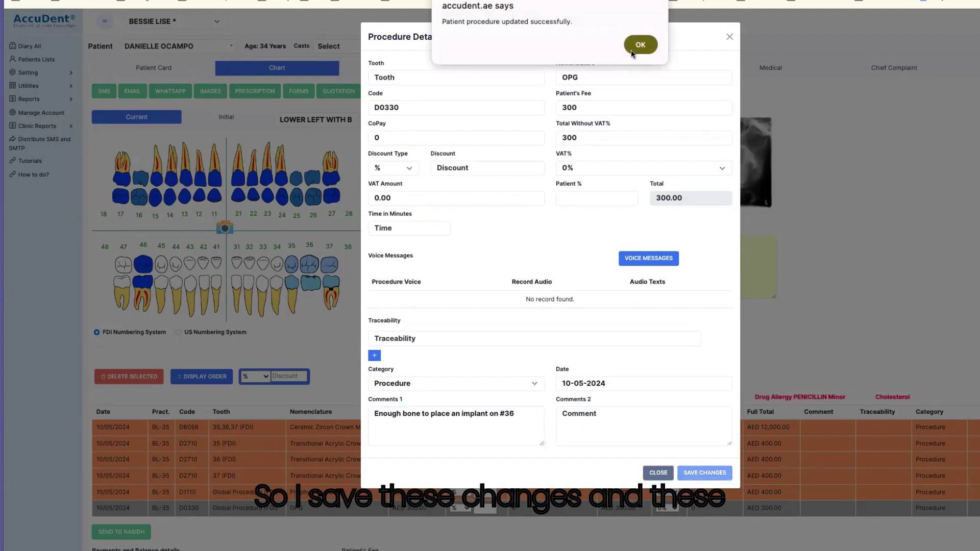
left_click(641, 44)
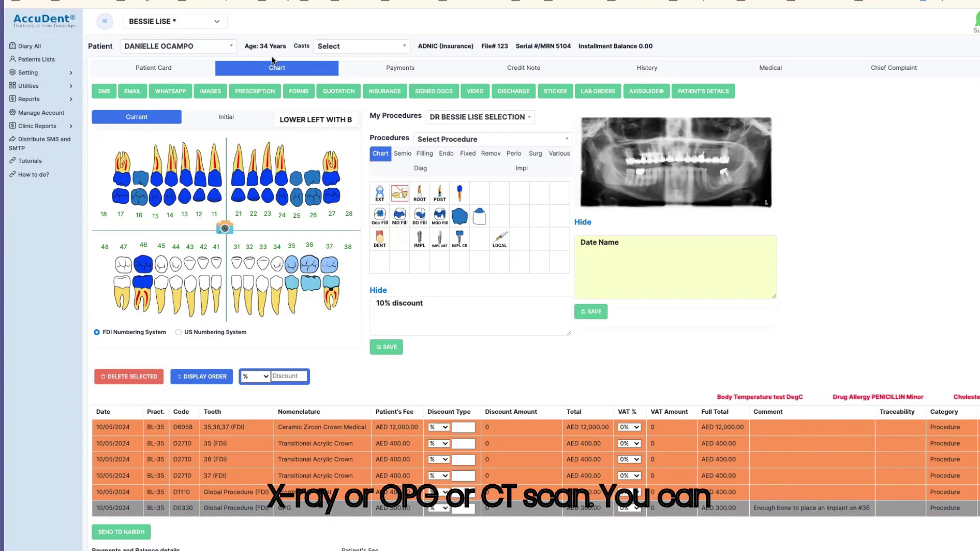
left_click(299, 91)
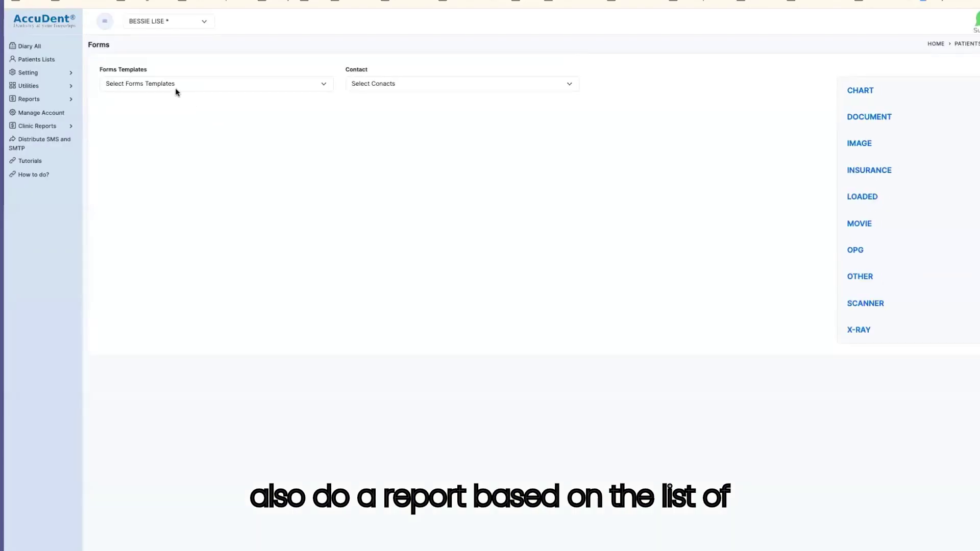
left_click(170, 88)
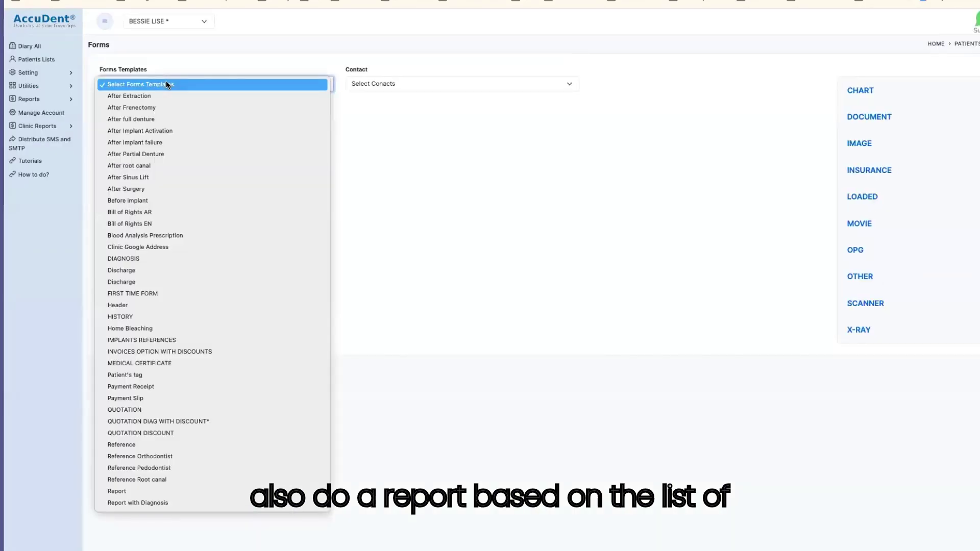
left_click(170, 503)
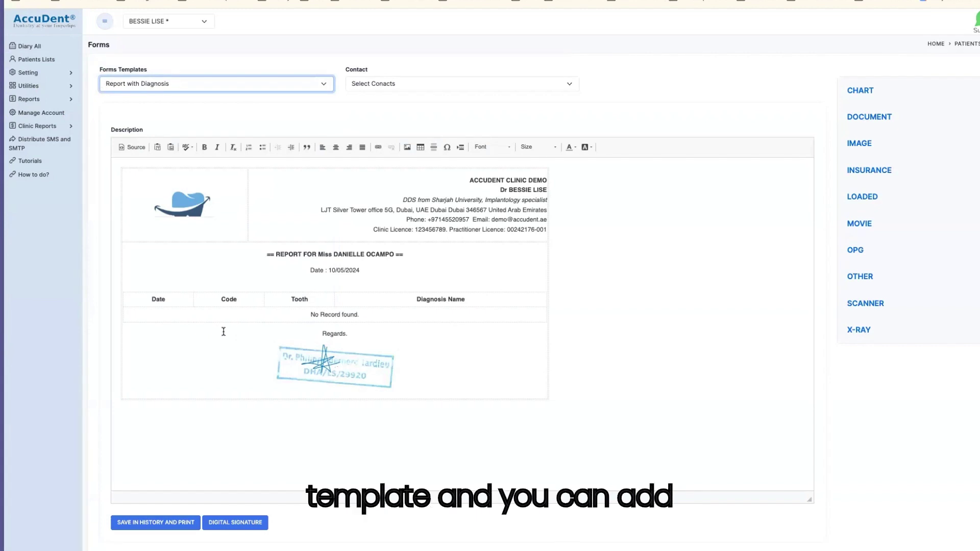
left_click(292, 329)
key("Return")
key("Return")
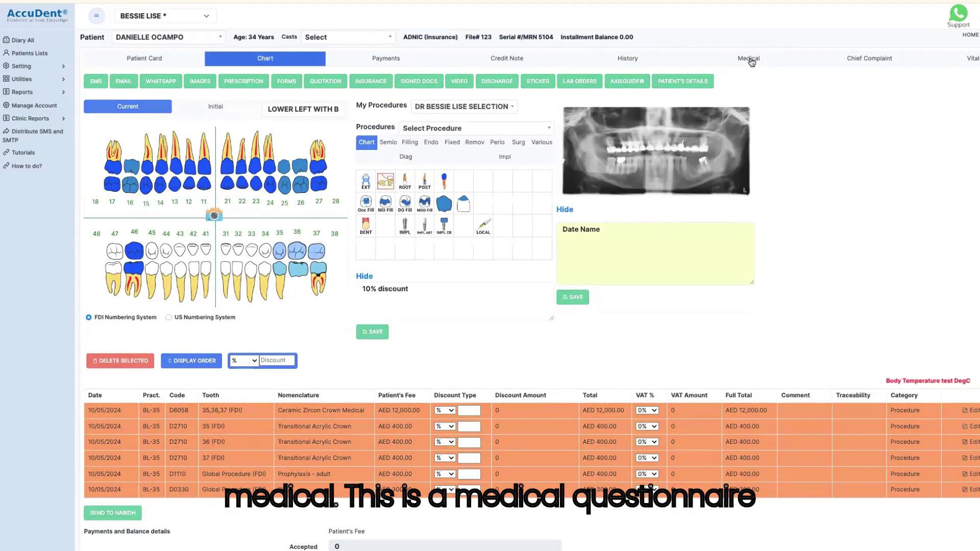
In the Medical questionnaire, mark Cholesterol Yes, resolution date 10/05/2024, status Chronic.
left_click(750, 59)
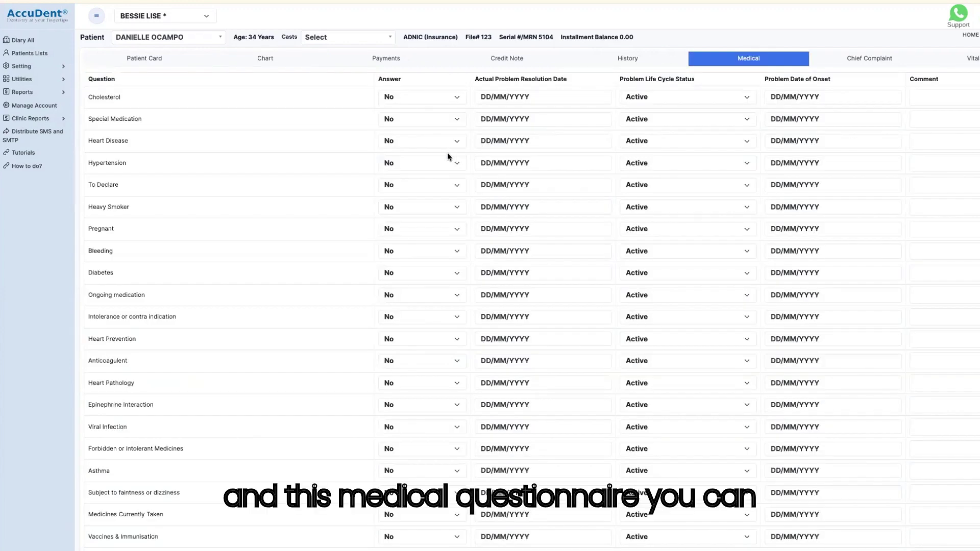
scroll(182, 120, "down", 1)
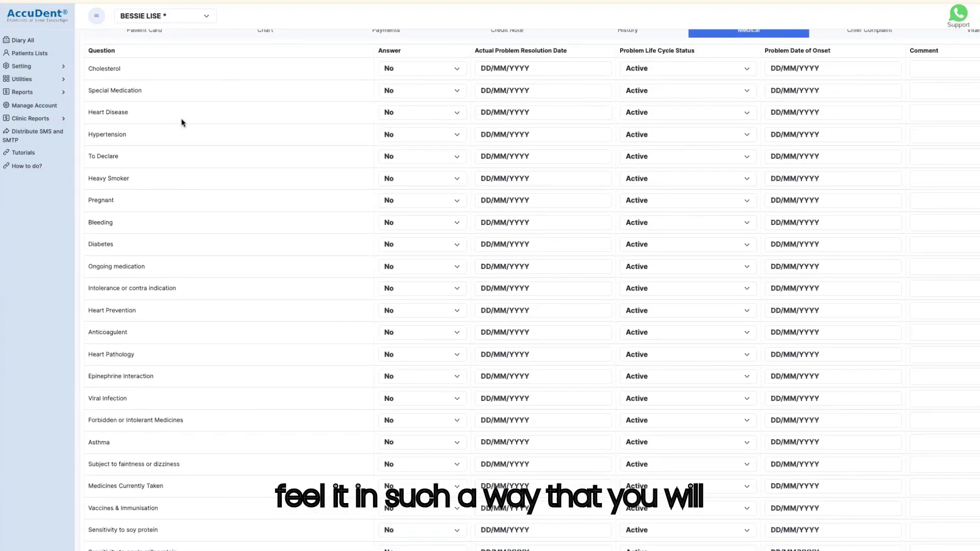
scroll(182, 120, "up", 1)
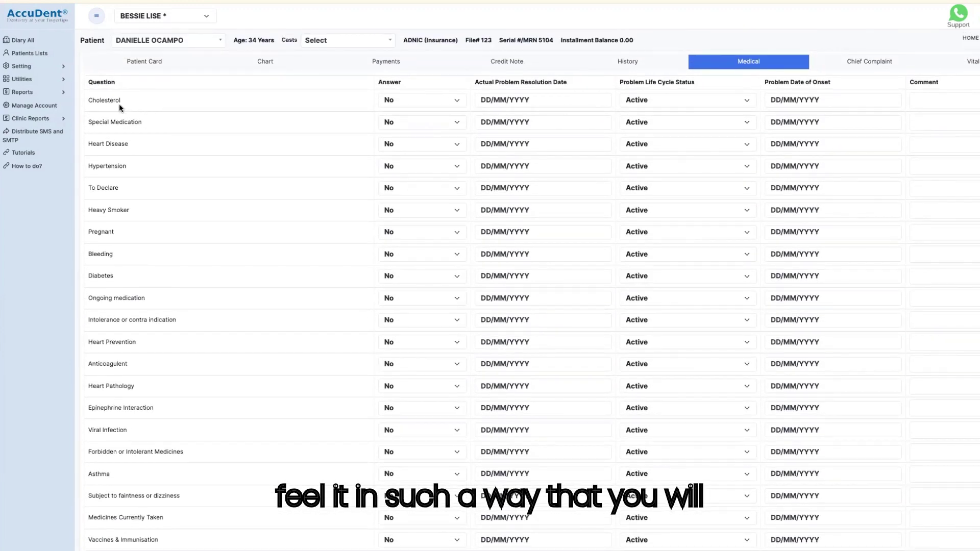
left_click(387, 101)
left_click(398, 111)
left_click(541, 98)
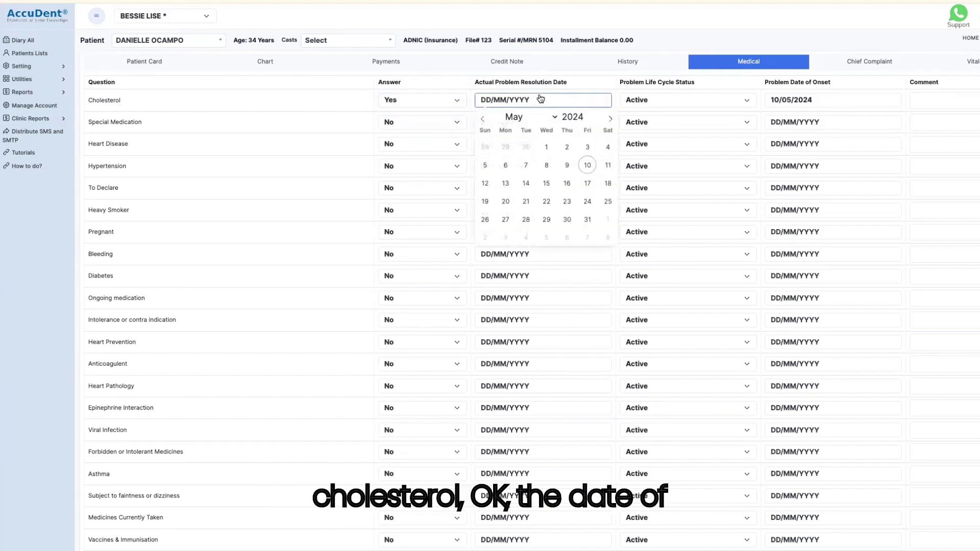
left_click(587, 165)
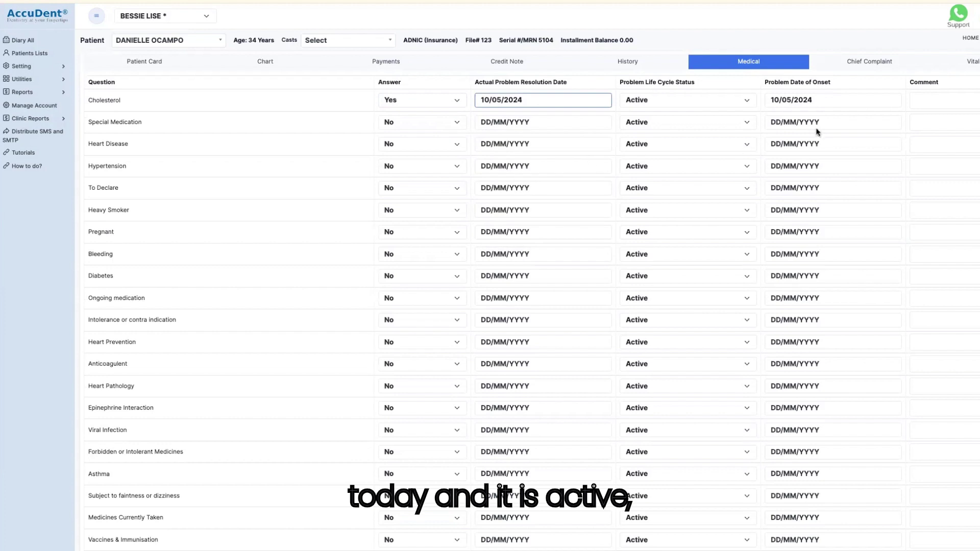
left_click(683, 105)
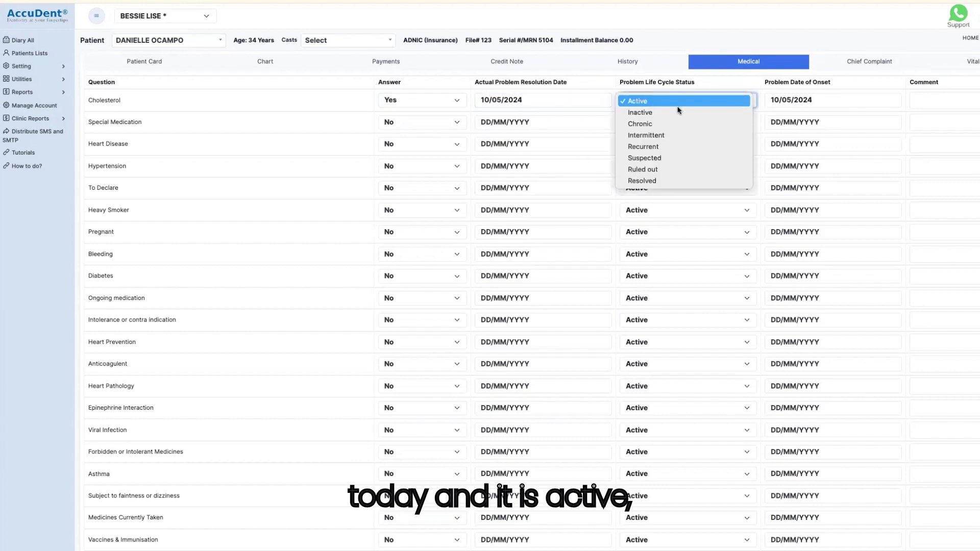
left_click(667, 124)
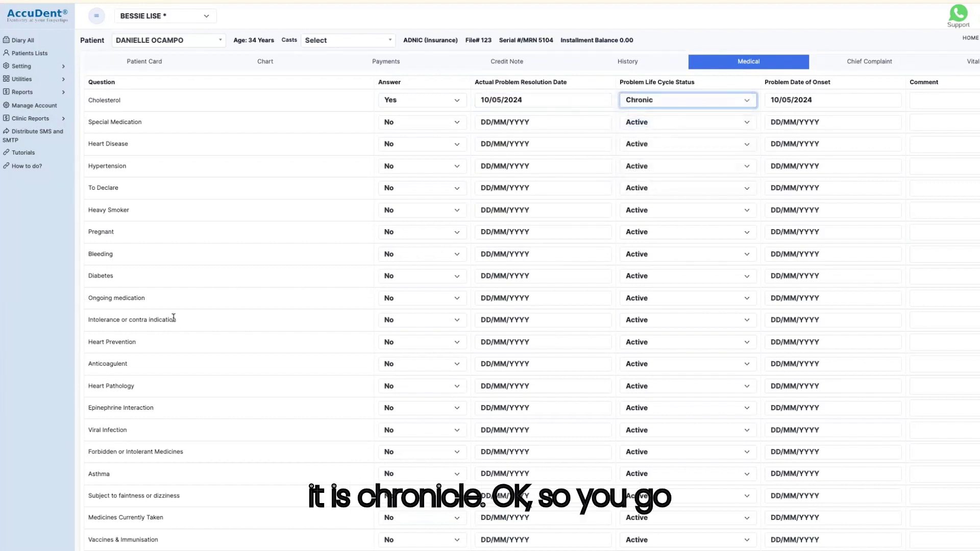
Save the medical answers, acknowledge the update confirmation, and return to the chart.
scroll(259, 252, "down", 3)
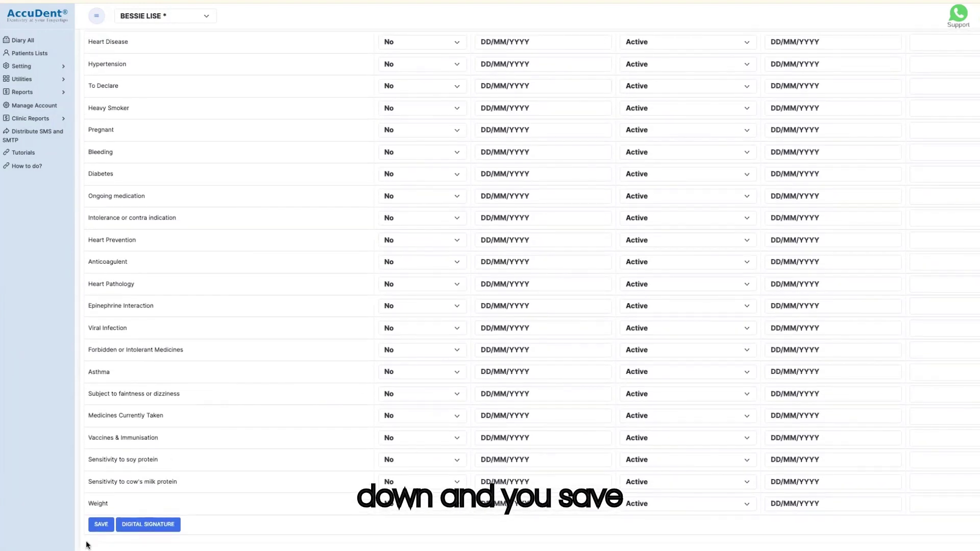
left_click(101, 525)
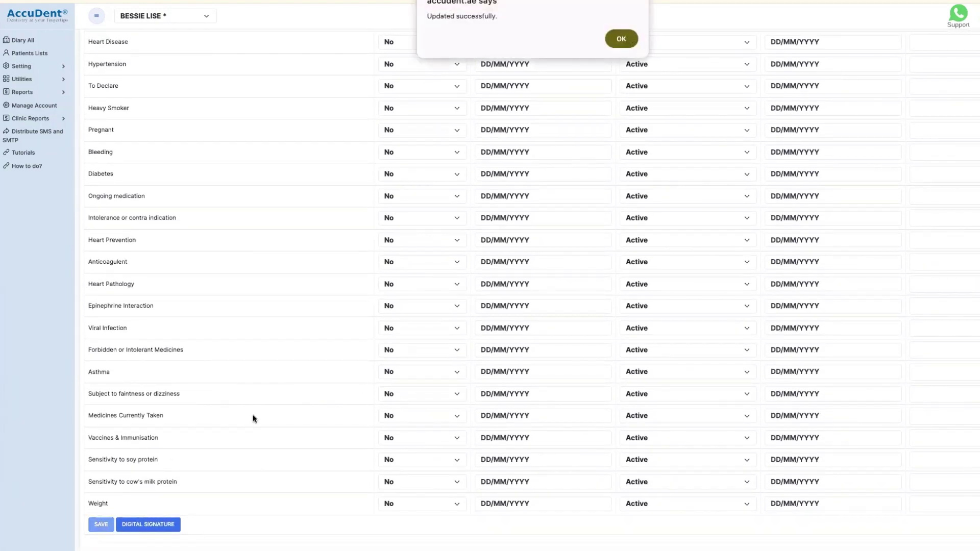
left_click(621, 40)
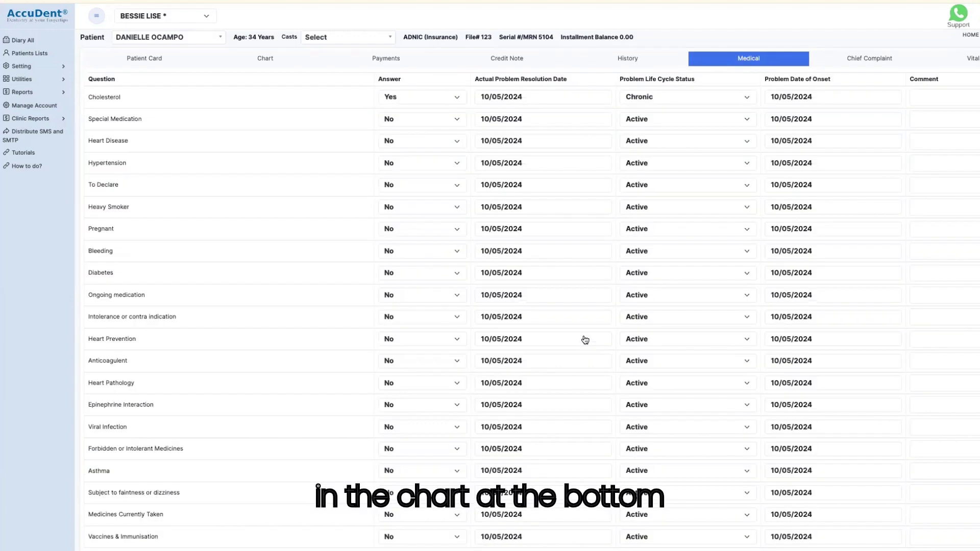
left_click(269, 59)
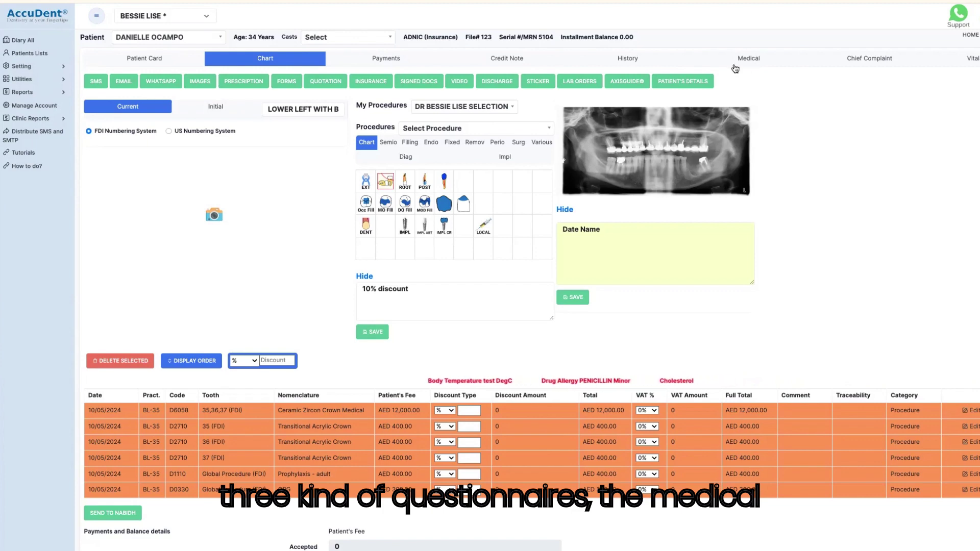
Look over the Chief Complaint questions, then bring up the Vitals and Allergies questionnaire.
left_click(875, 61)
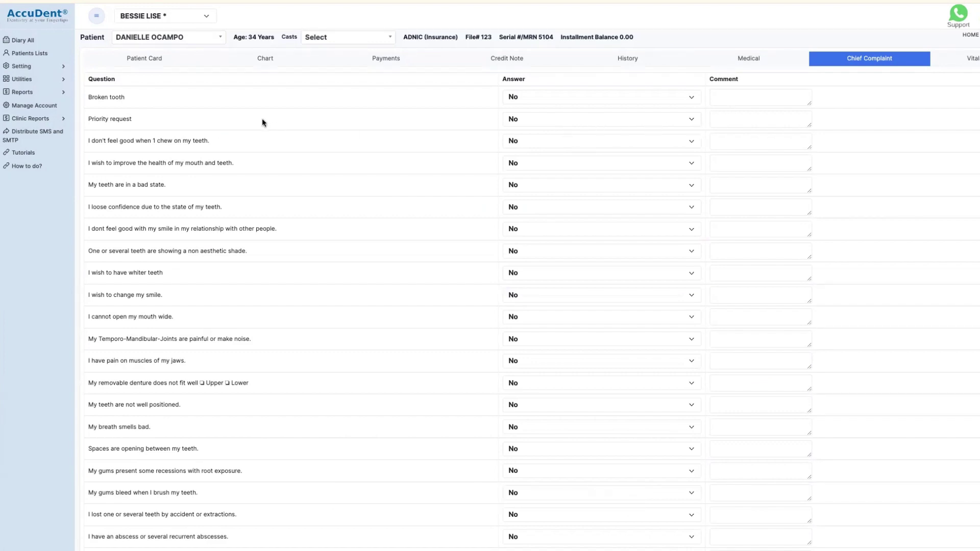
scroll(202, 240, "down", 1)
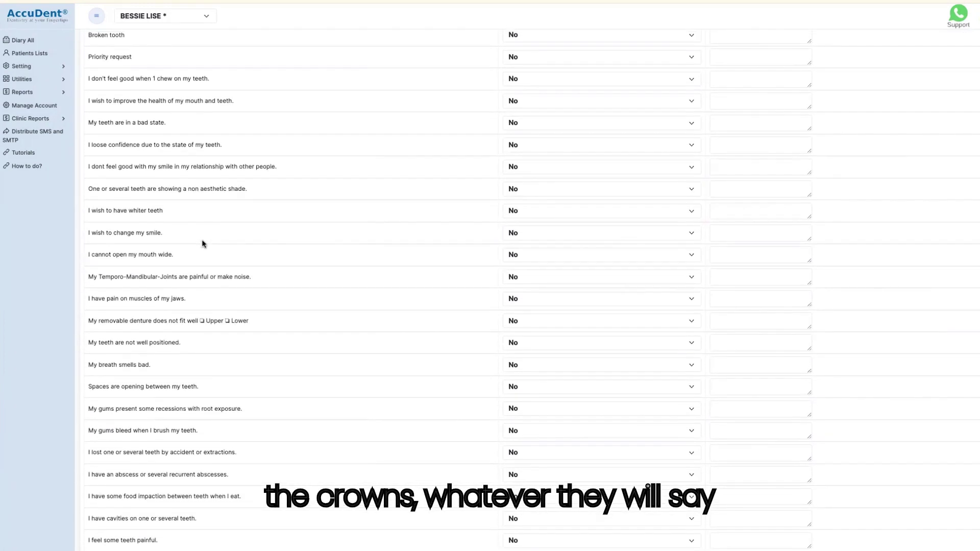
scroll(202, 244, "up", 1)
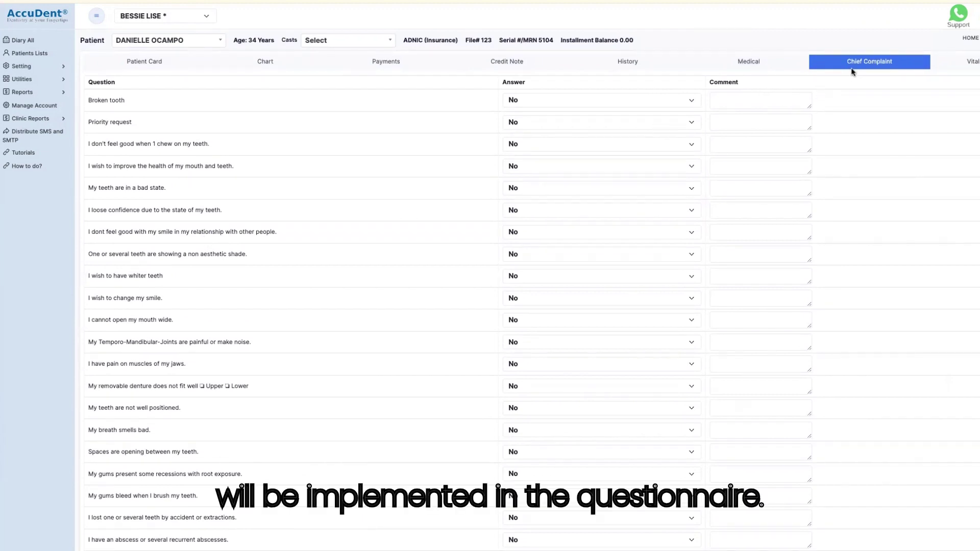
left_click(972, 61)
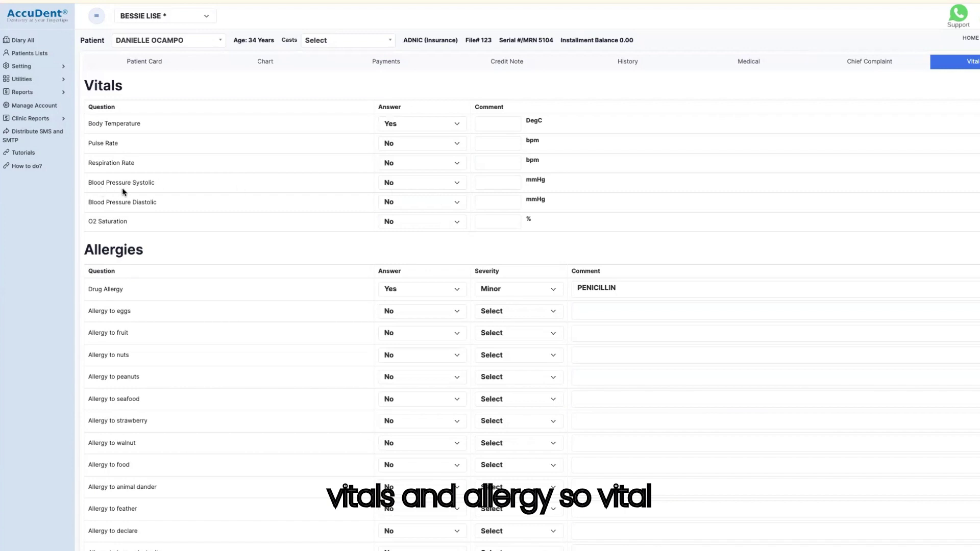
Answer Yes for systolic and diastolic blood pressure and enter 130 and 72 mmHg.
left_click(391, 188)
left_click(396, 193)
left_click(482, 182)
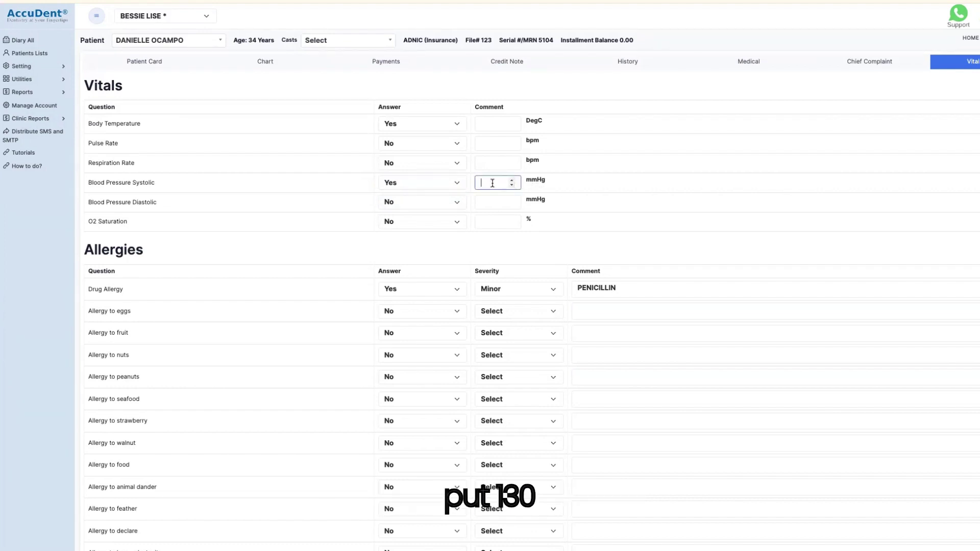
type("130")
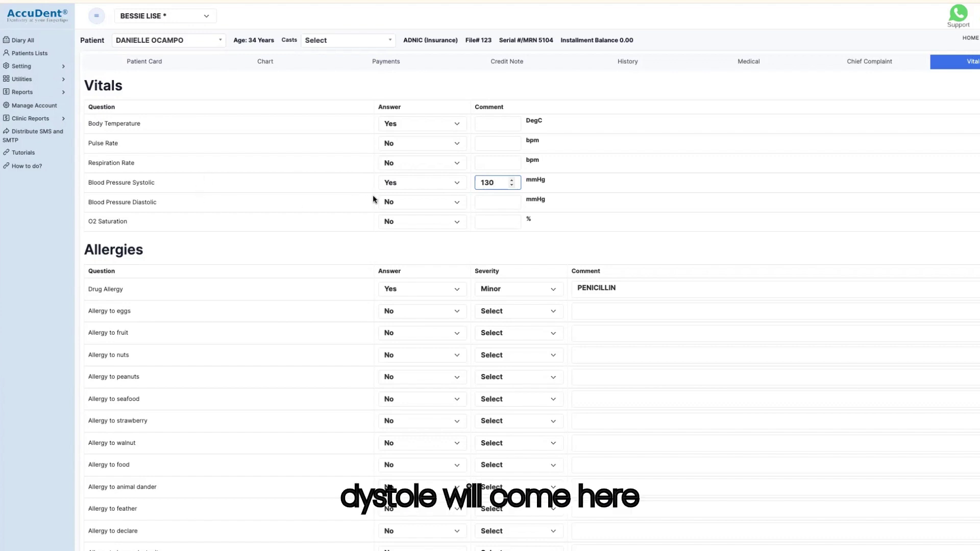
left_click(400, 201)
left_click(399, 215)
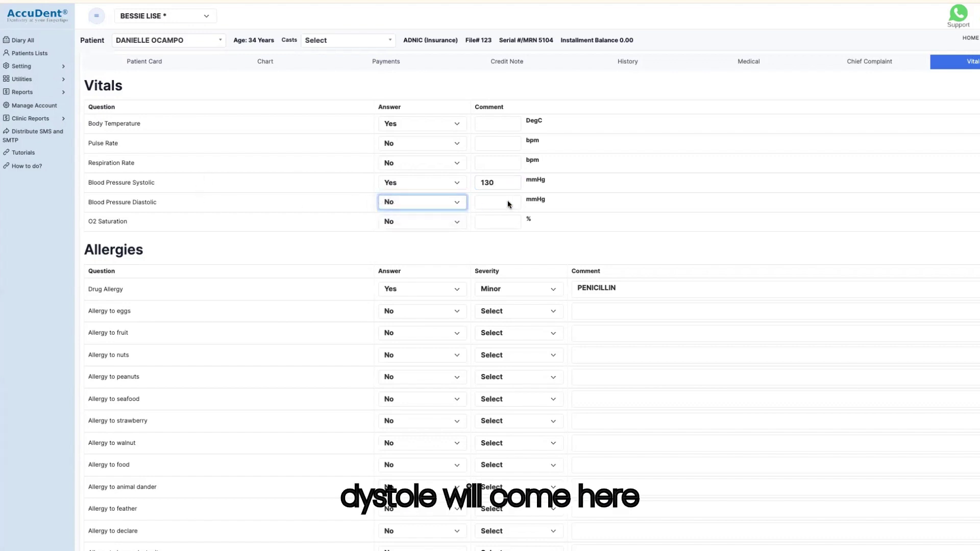
left_click(507, 201)
type("1")
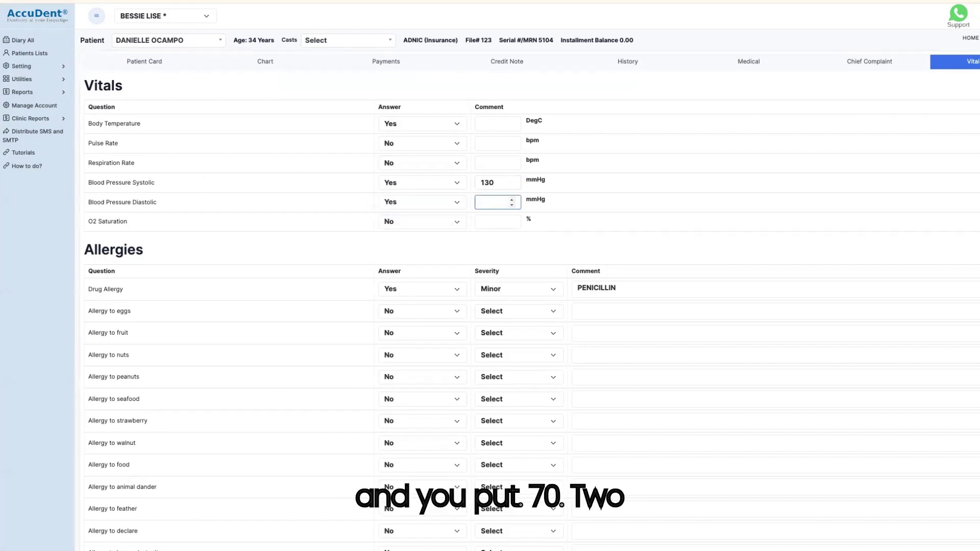
type("2")
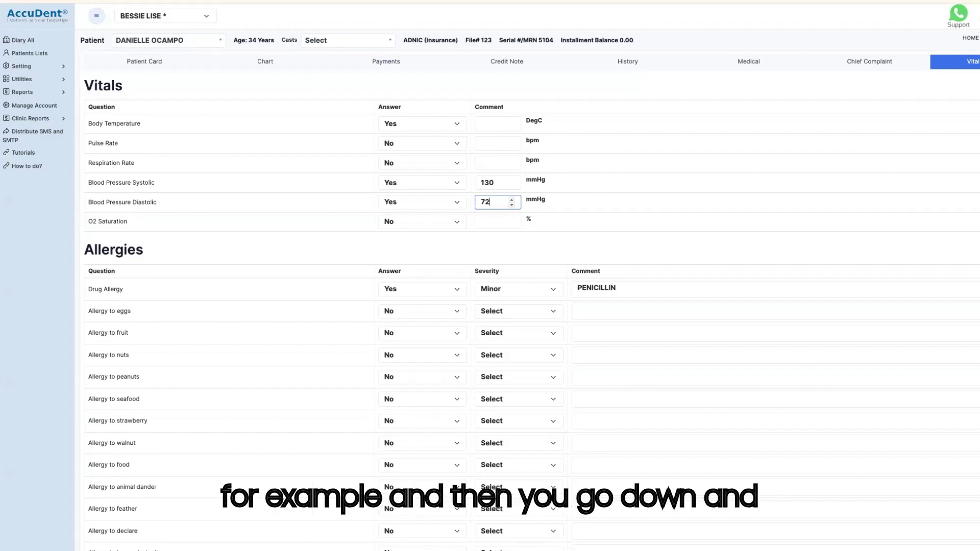
Save the vitals, dismissing the missing vital comment warning both times.
scroll(144, 299, "down", 8)
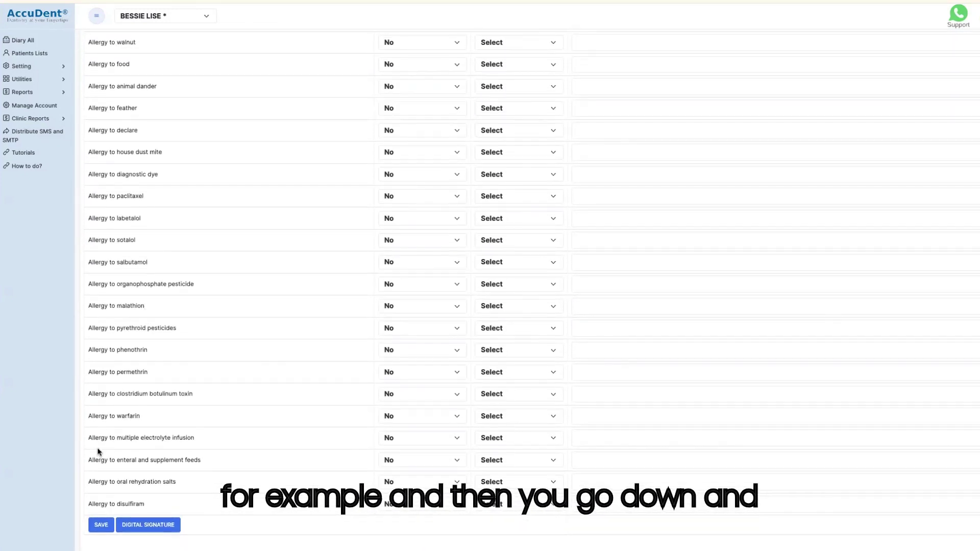
left_click(108, 522)
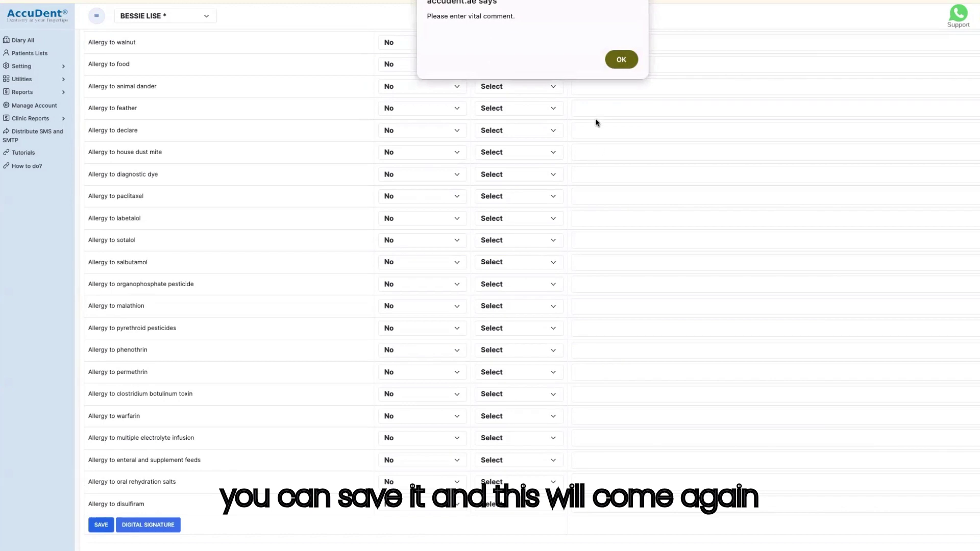
left_click(623, 57)
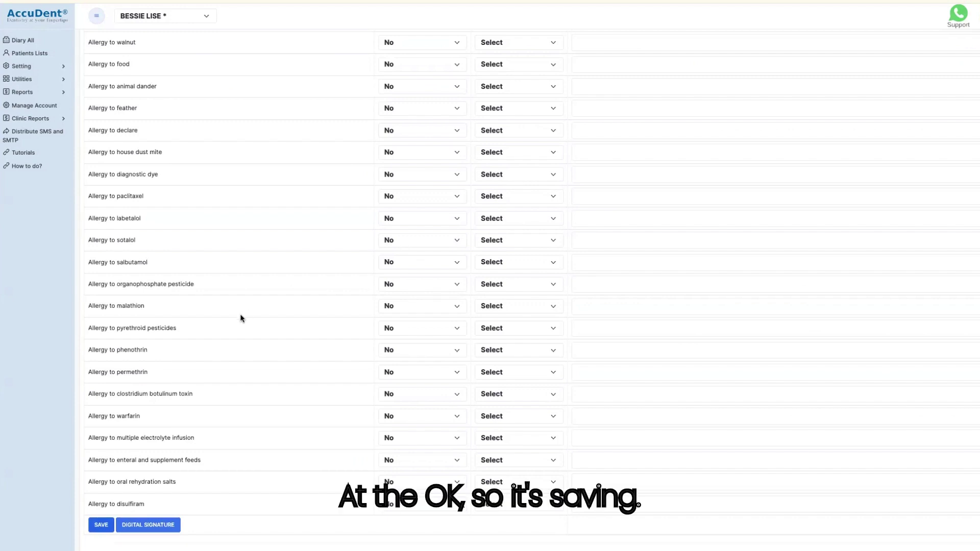
left_click(98, 526)
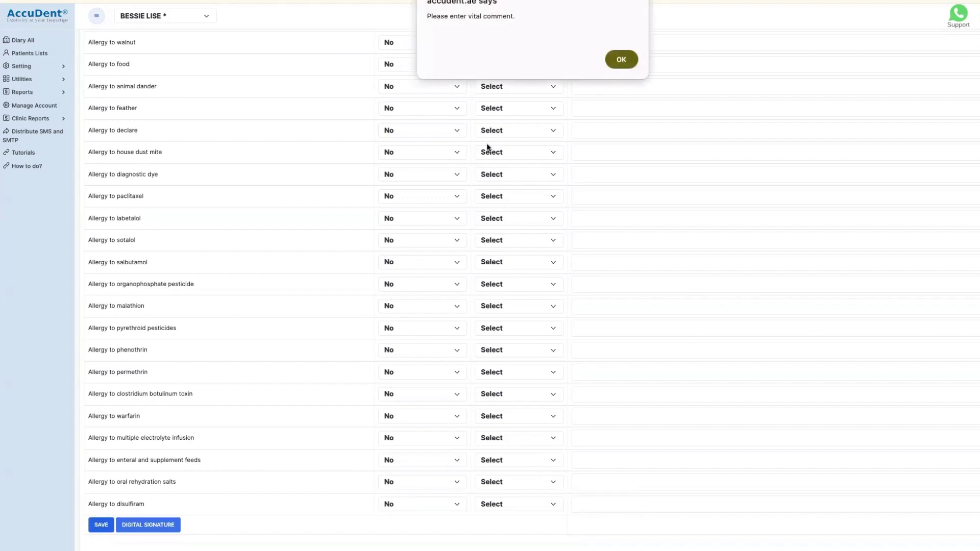
left_click(611, 60)
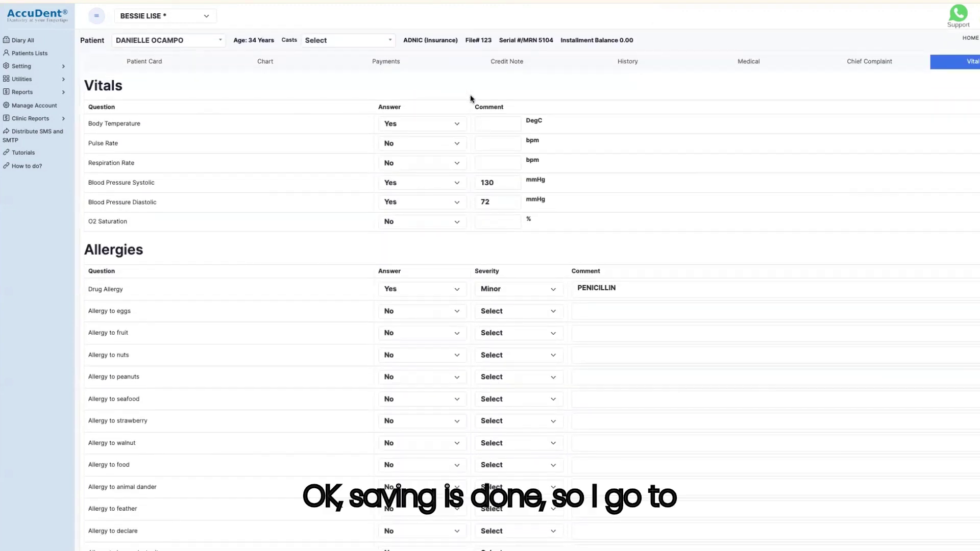
Return to the patient's AccuDent chart.
left_click(261, 71)
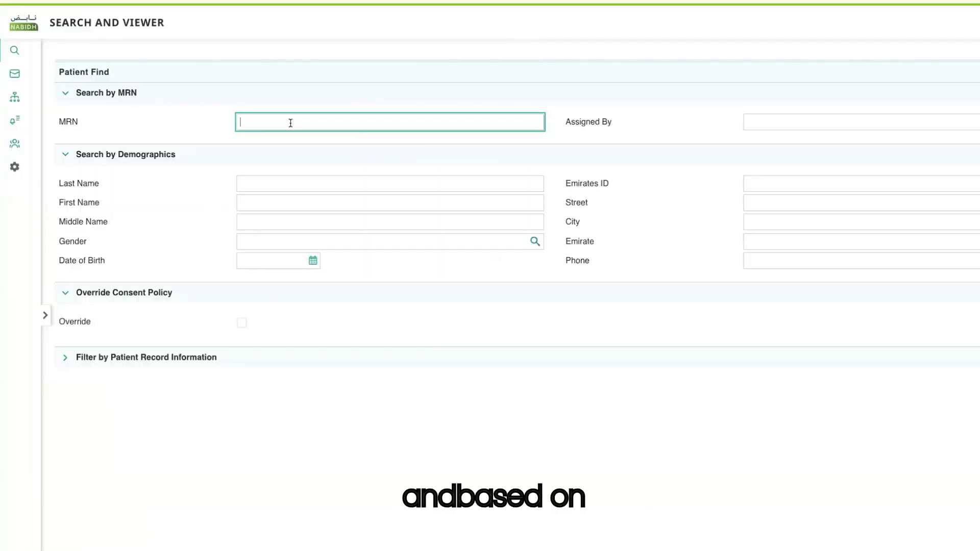
Start entering the patient's MRN in the Patient Find MRN field.
type("51")
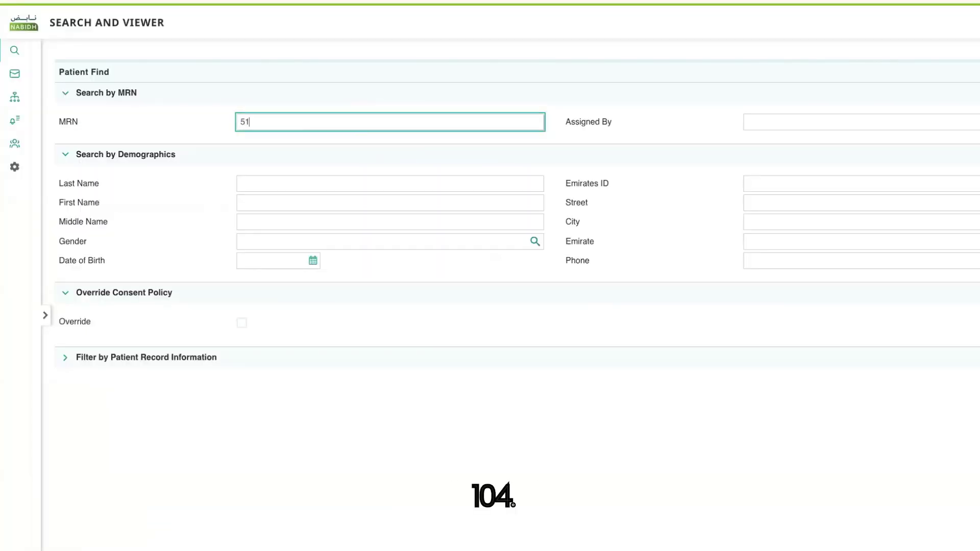